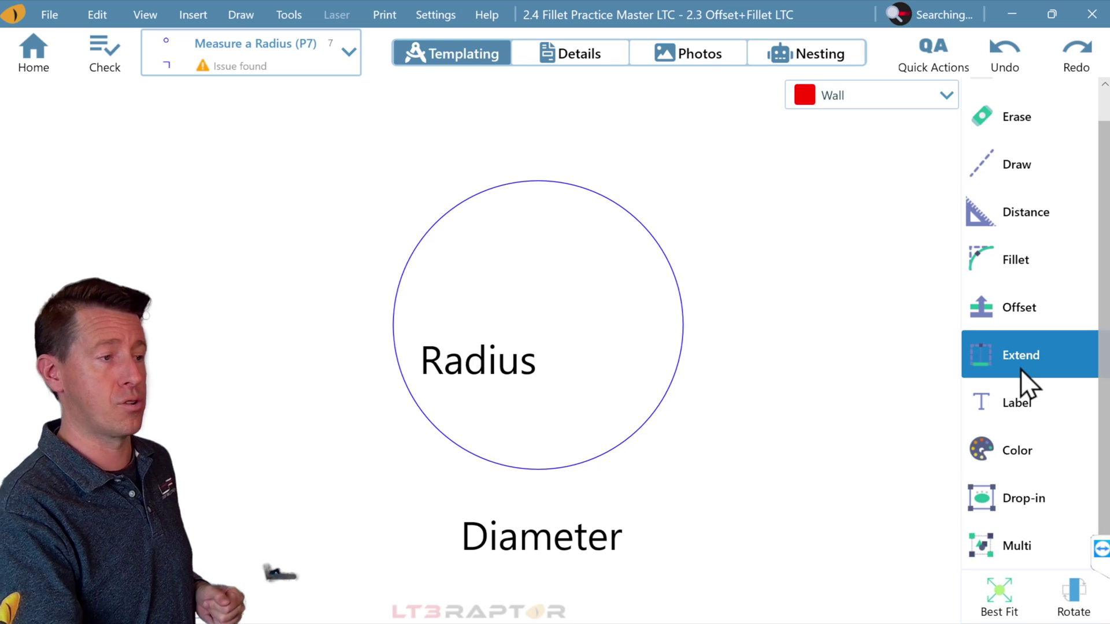
Step: Add a point-to-point measurement label across the circle's full width, placed with a 6 inch offset beside the Diameter text
click(1027, 405)
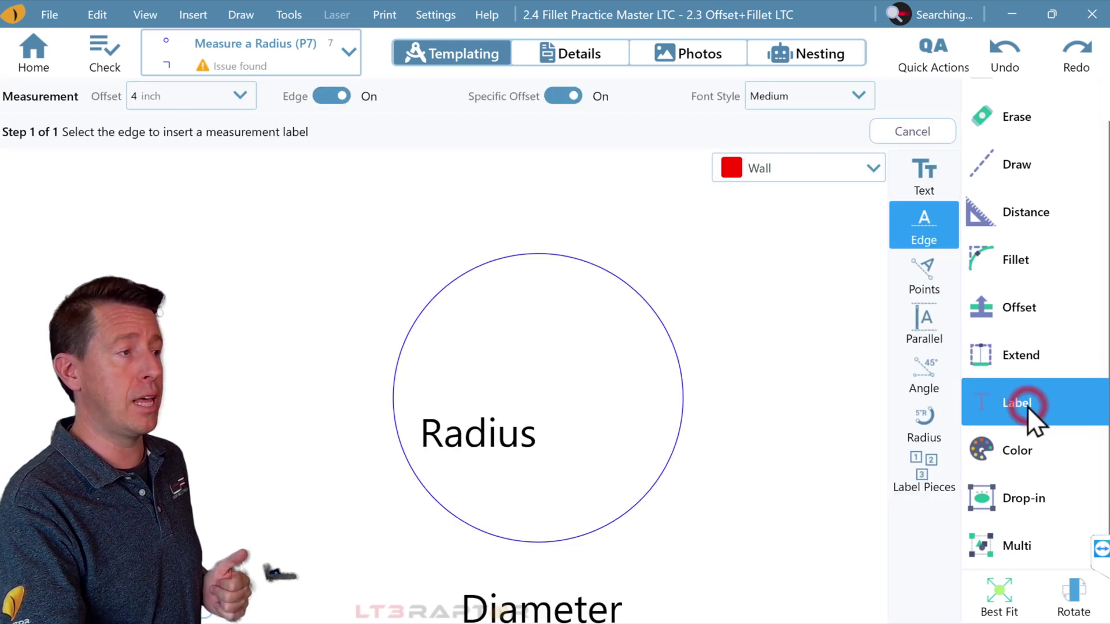
click(919, 267)
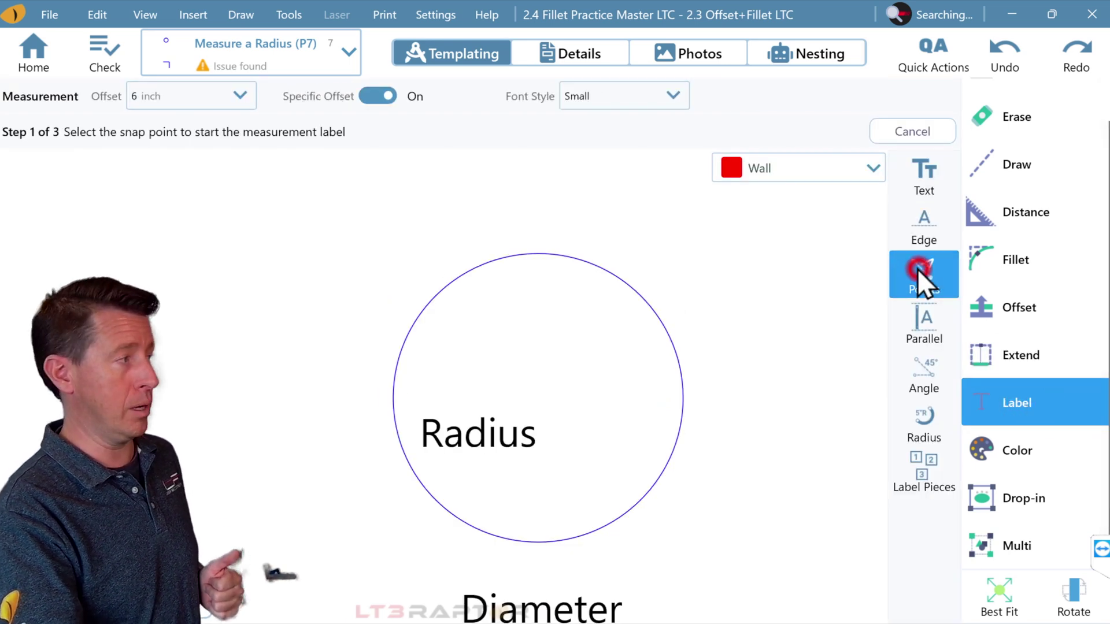
drag(422, 386, 411, 296)
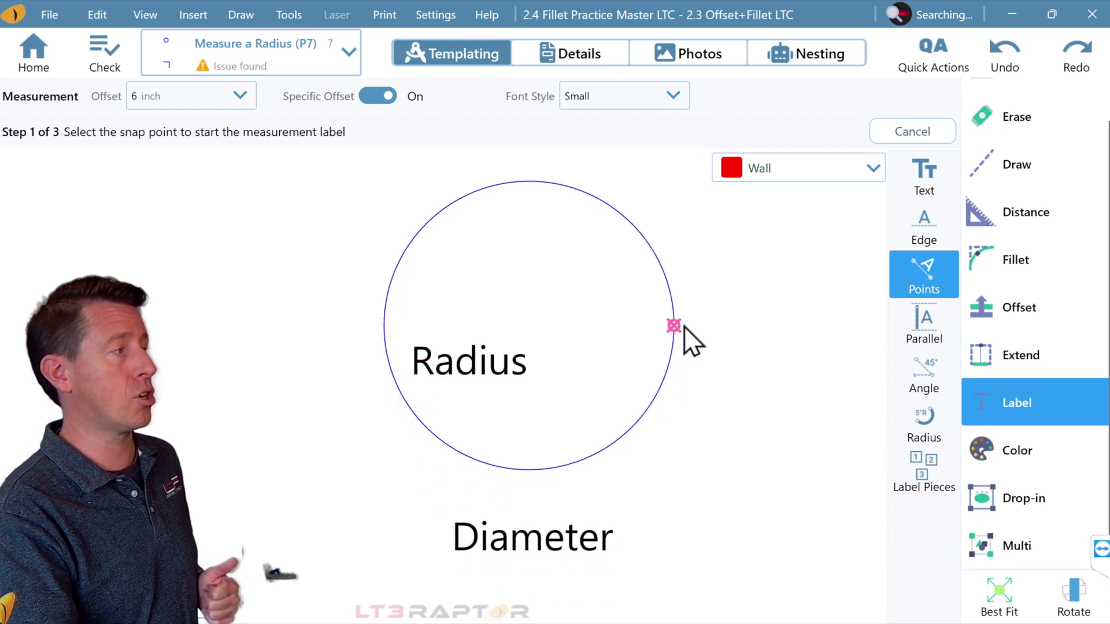
click(374, 335)
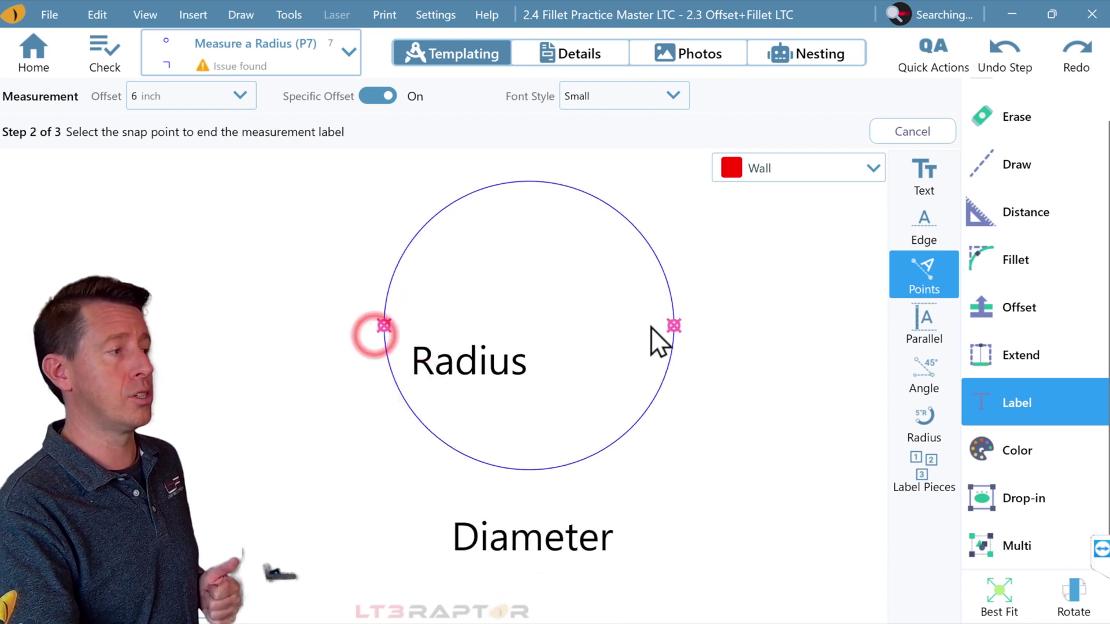
click(651, 327)
click(524, 387)
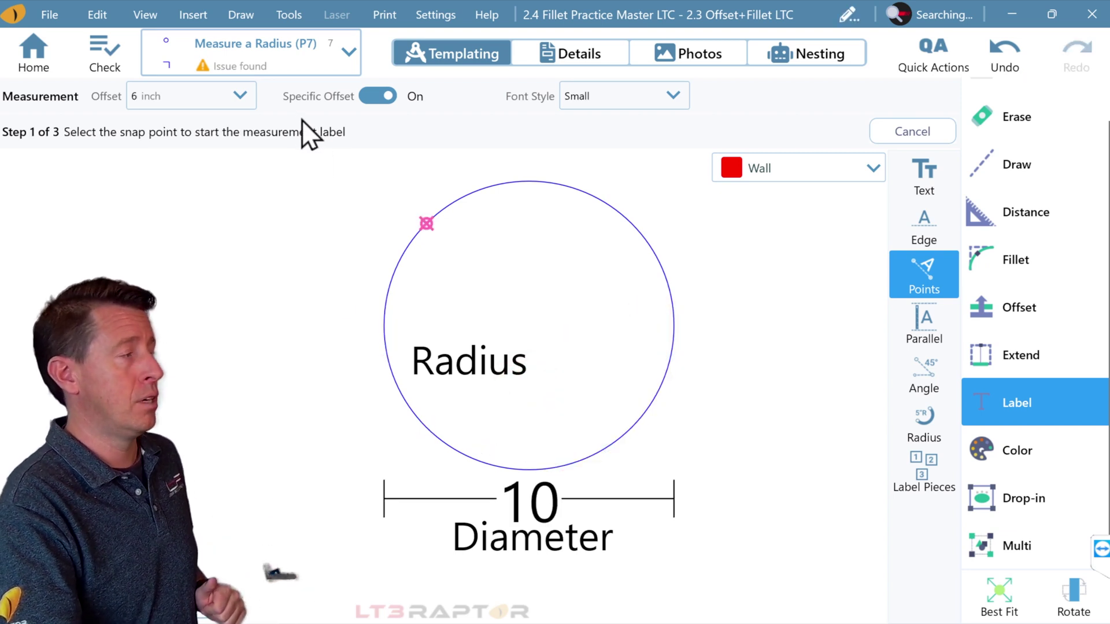
Step: Set the measurement label offset to 0 inch and label the distance from the circle's left edge to its centre
click(168, 99)
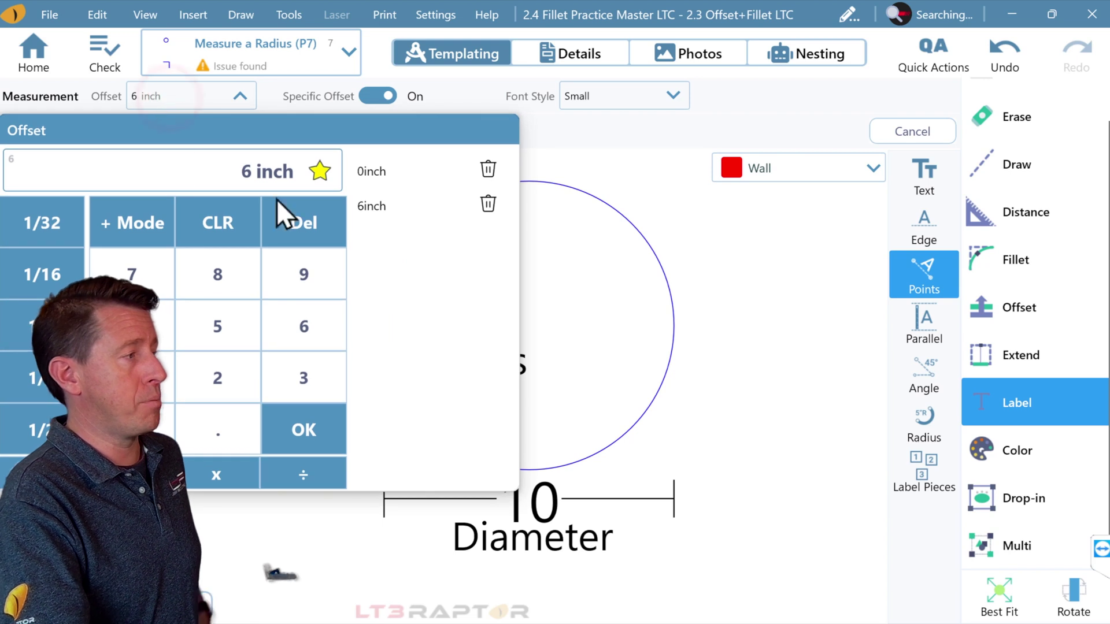
click(371, 181)
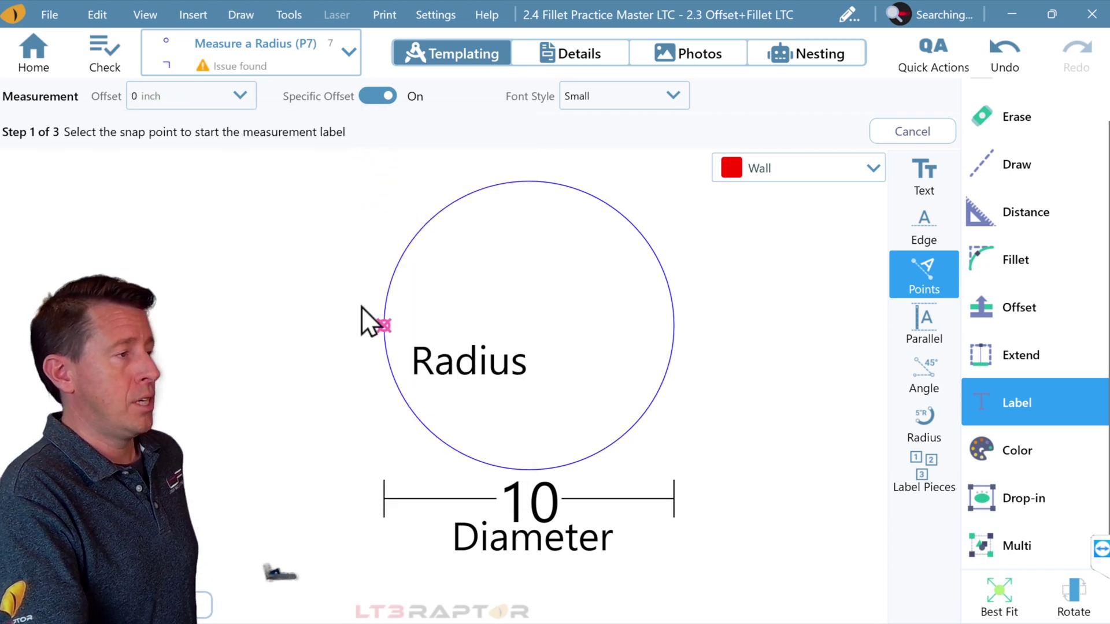
click(379, 315)
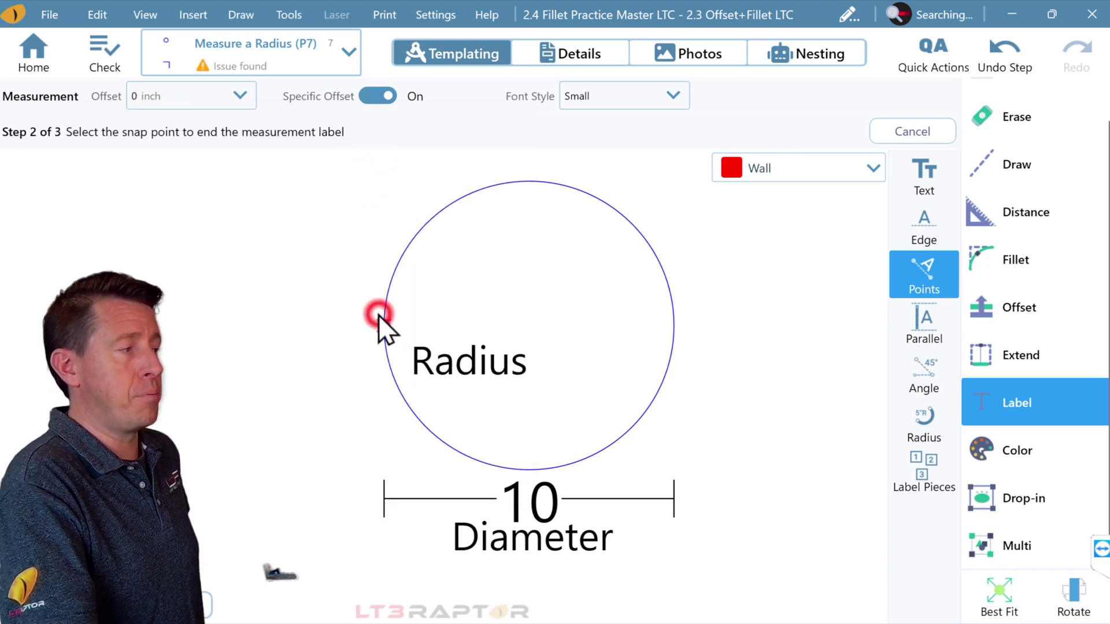
click(539, 325)
click(473, 286)
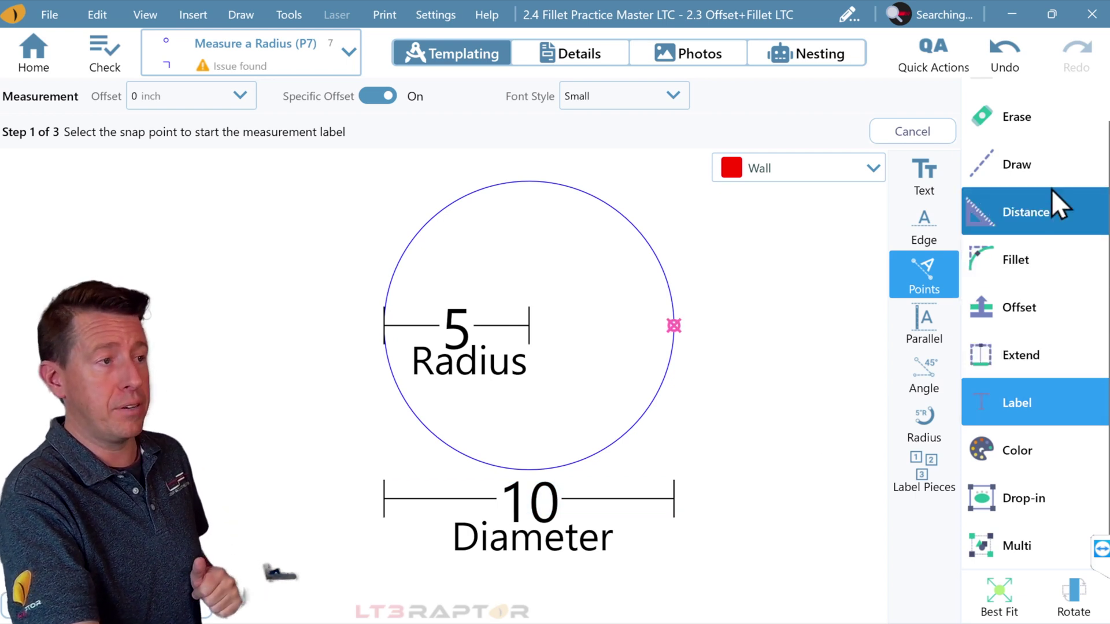
Step: Start drawing a circle and set its radius to 5 inches
click(1048, 164)
click(905, 230)
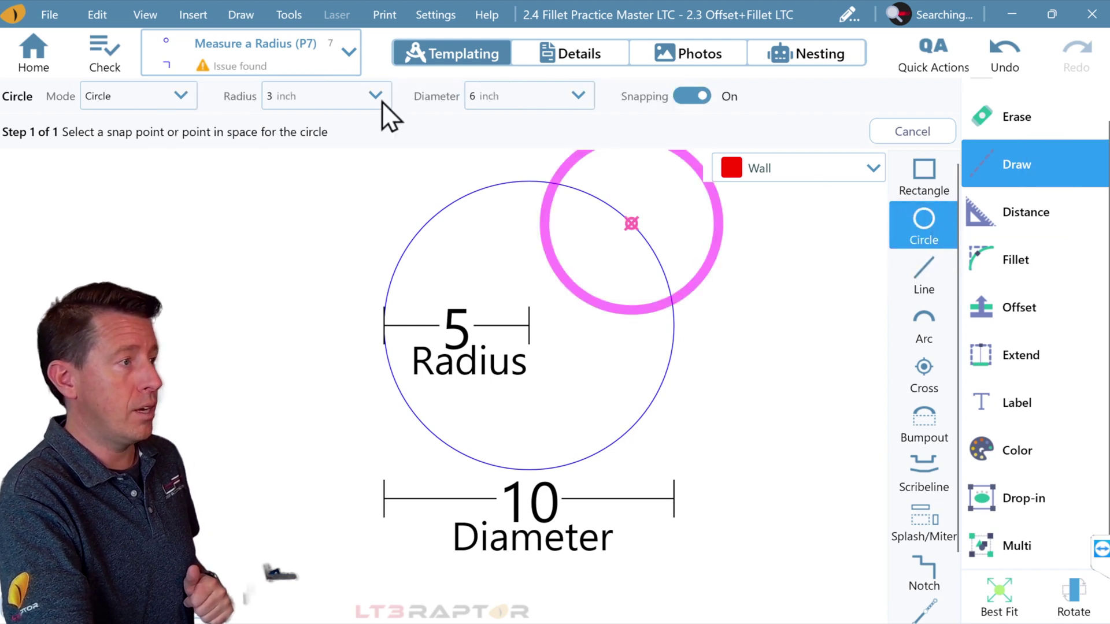
click(356, 94)
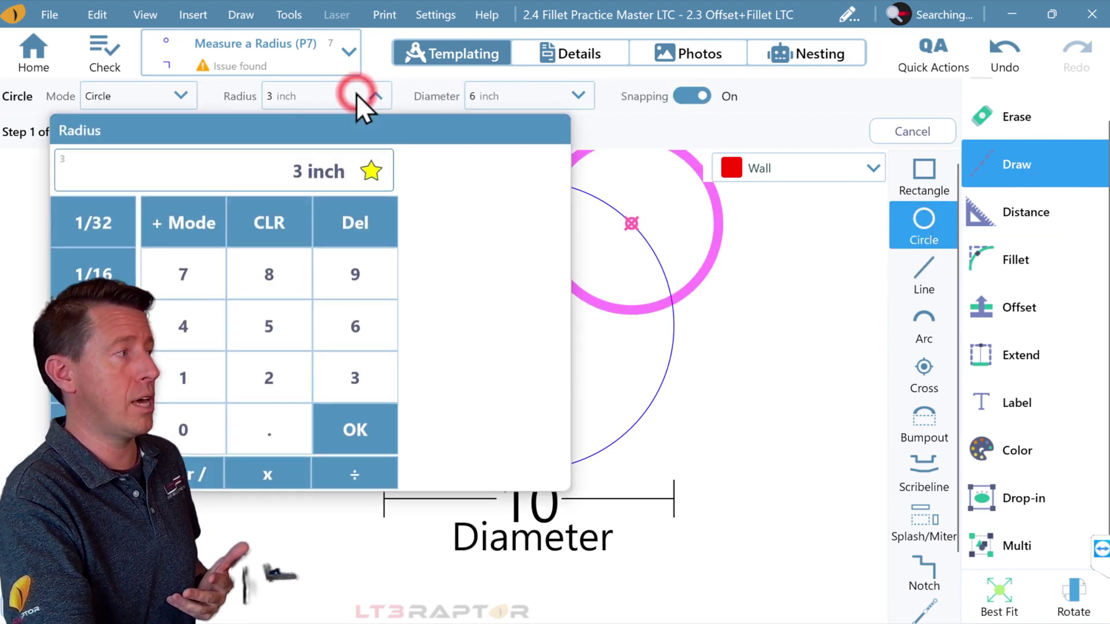
click(284, 335)
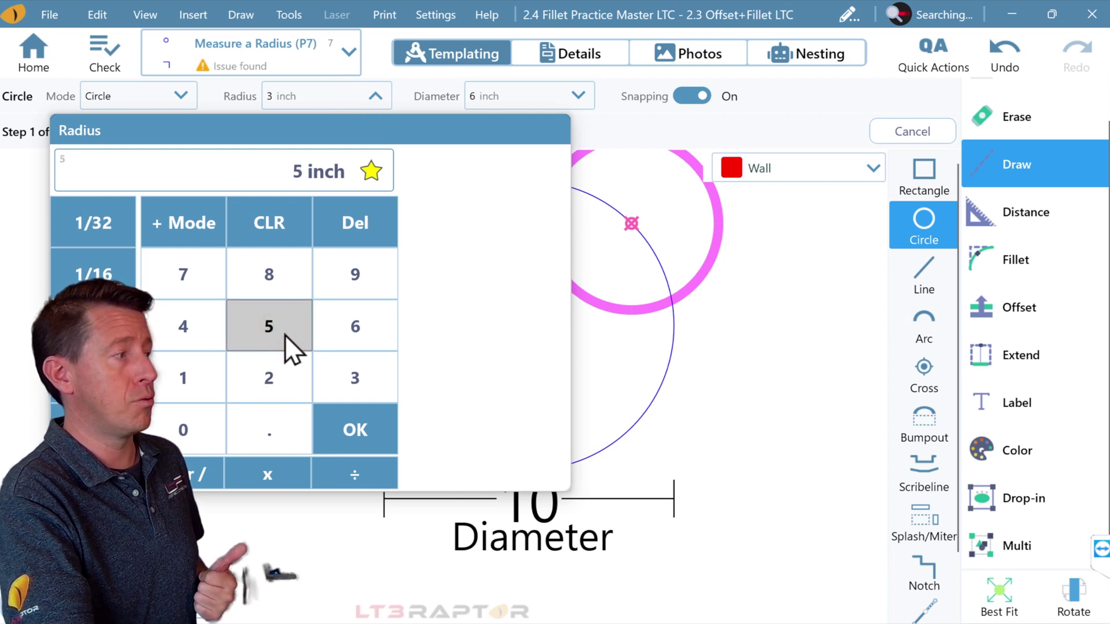
click(352, 417)
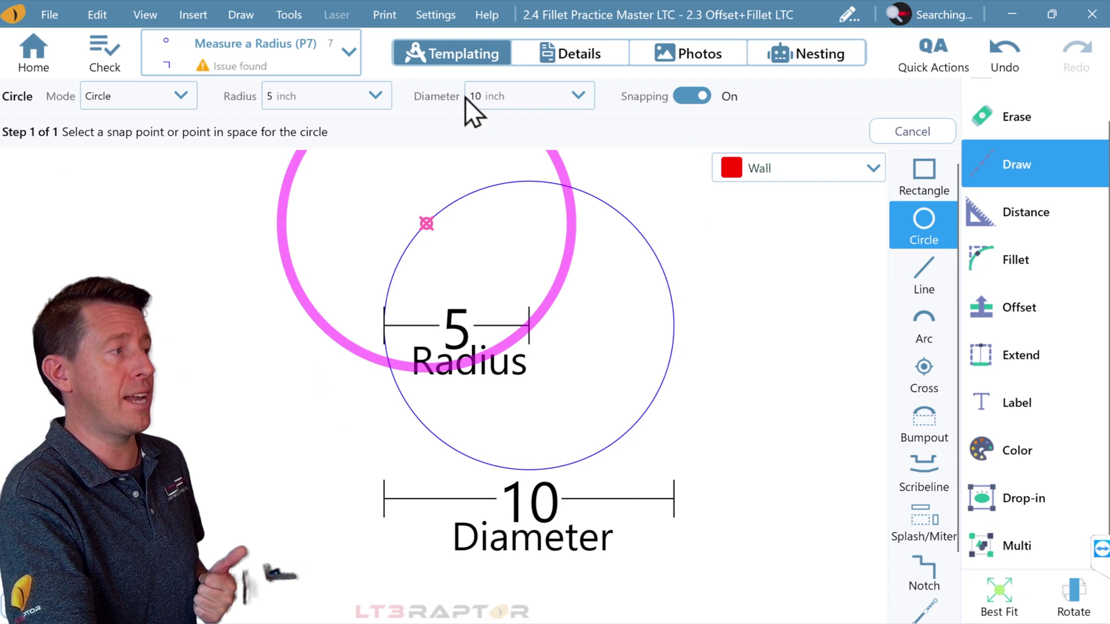
Step: Set the new circle's diameter to 6 inches and place it with snapping off in the empty space right of the labelled circle
click(498, 99)
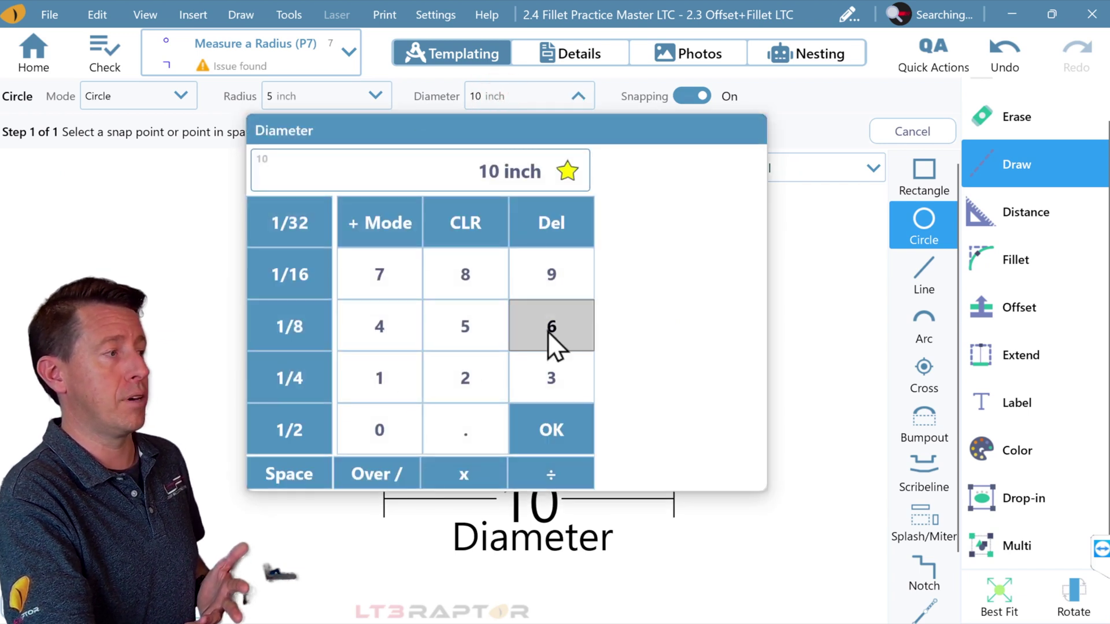
click(547, 332)
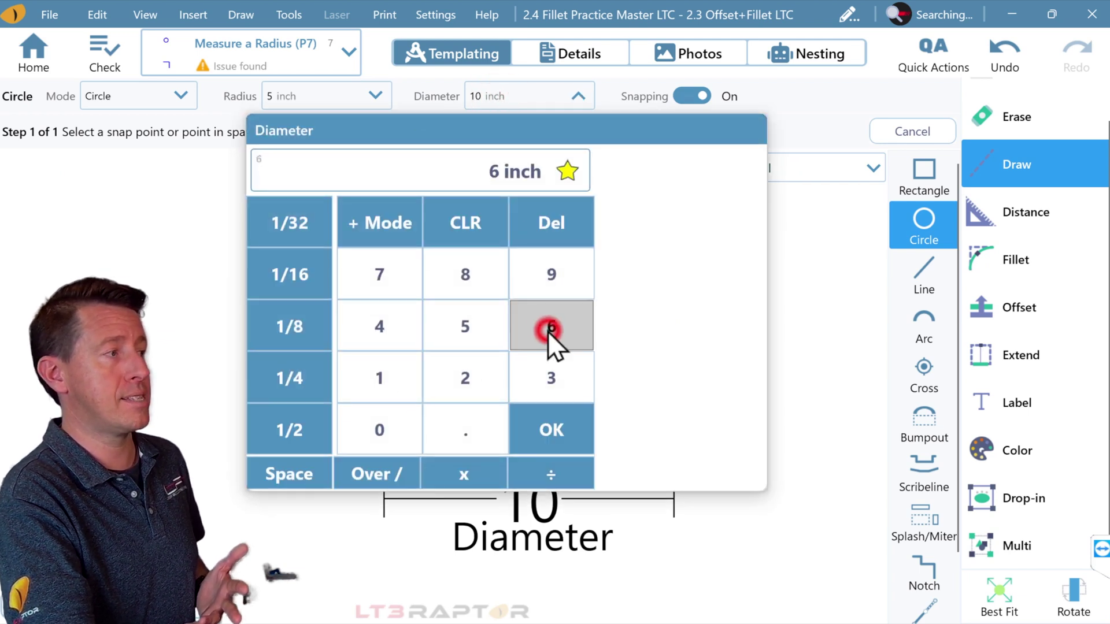
click(553, 435)
mouse_move(478, 267)
mouse_down()
mouse_move(203, 292)
mouse_move(194, 303)
mouse_up()
click(681, 97)
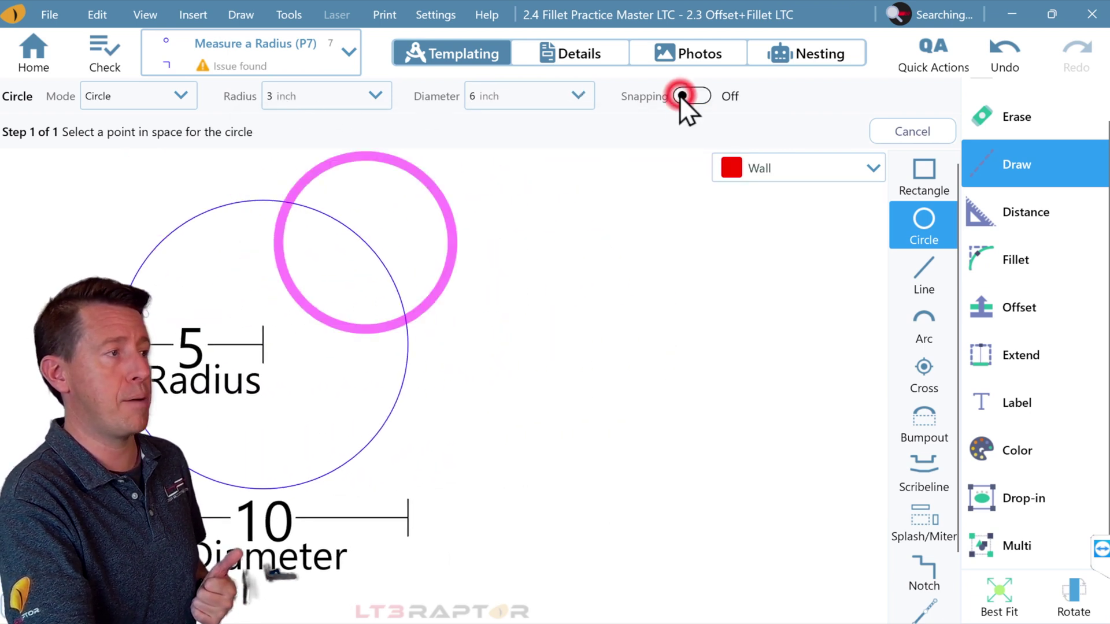
click(587, 320)
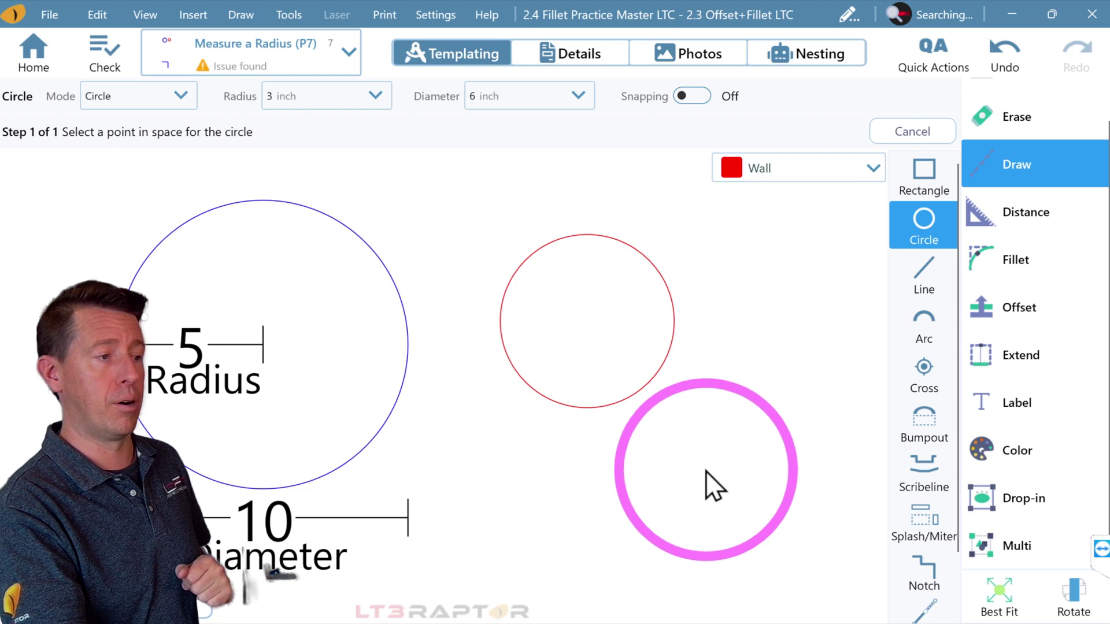
click(931, 131)
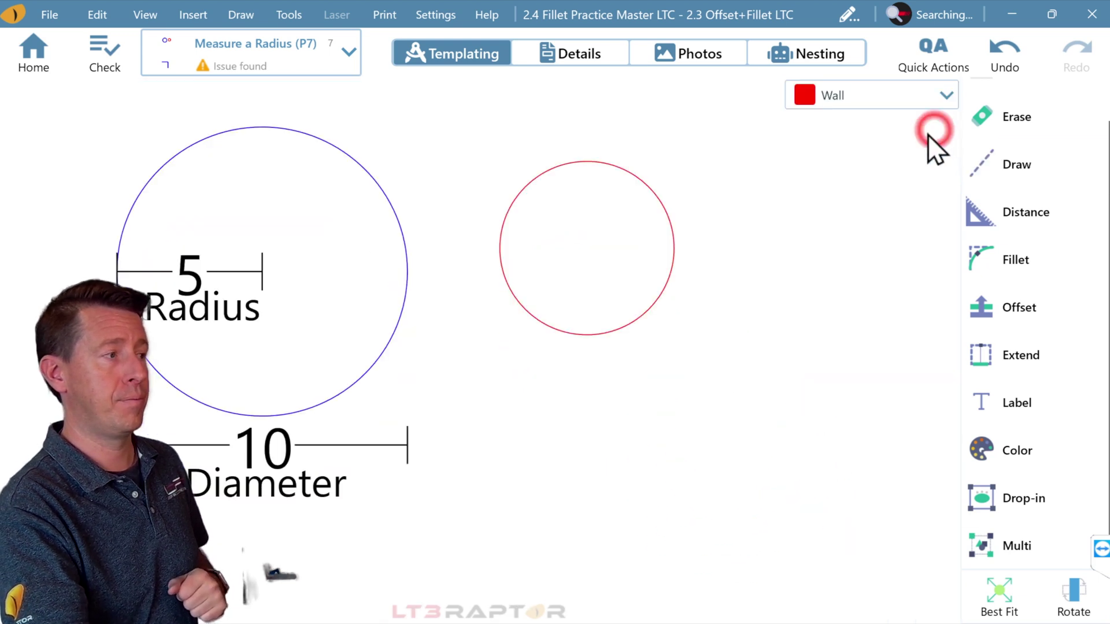
Step: Choose Cabinets as the edge style for working on the square corner formed by the two lines
drag(503, 409, 652, 227)
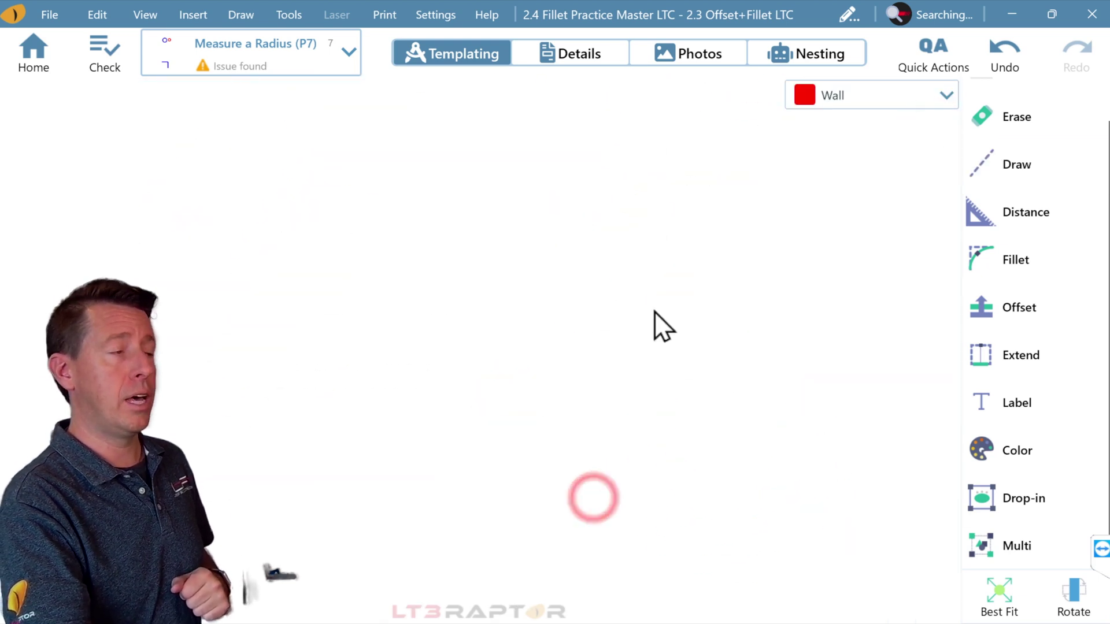
click(652, 404)
click(640, 468)
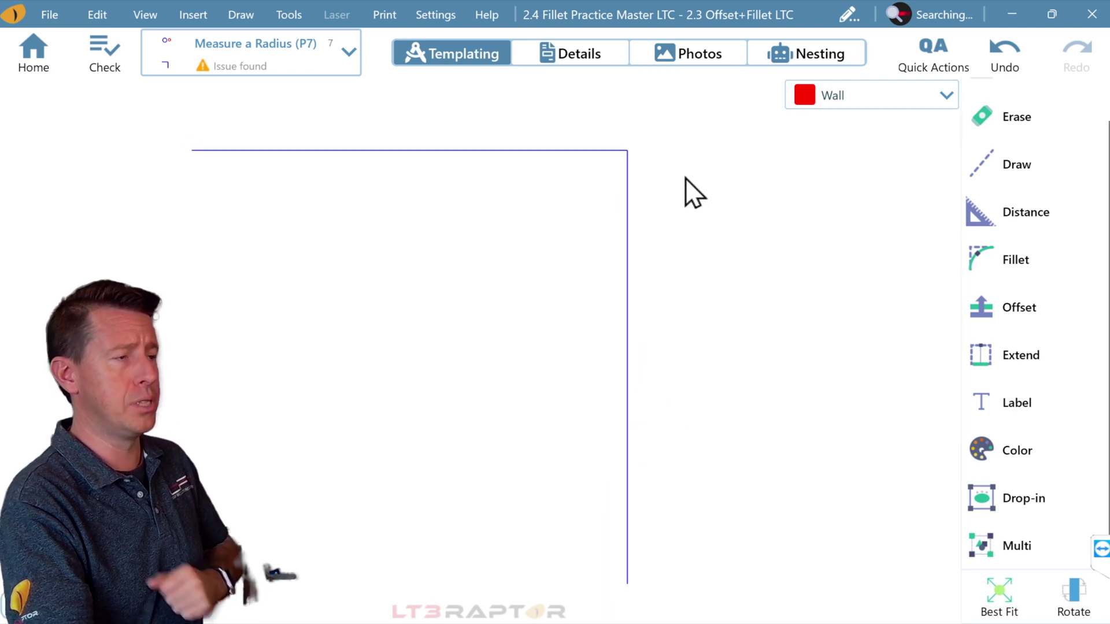
key(c)
click(756, 182)
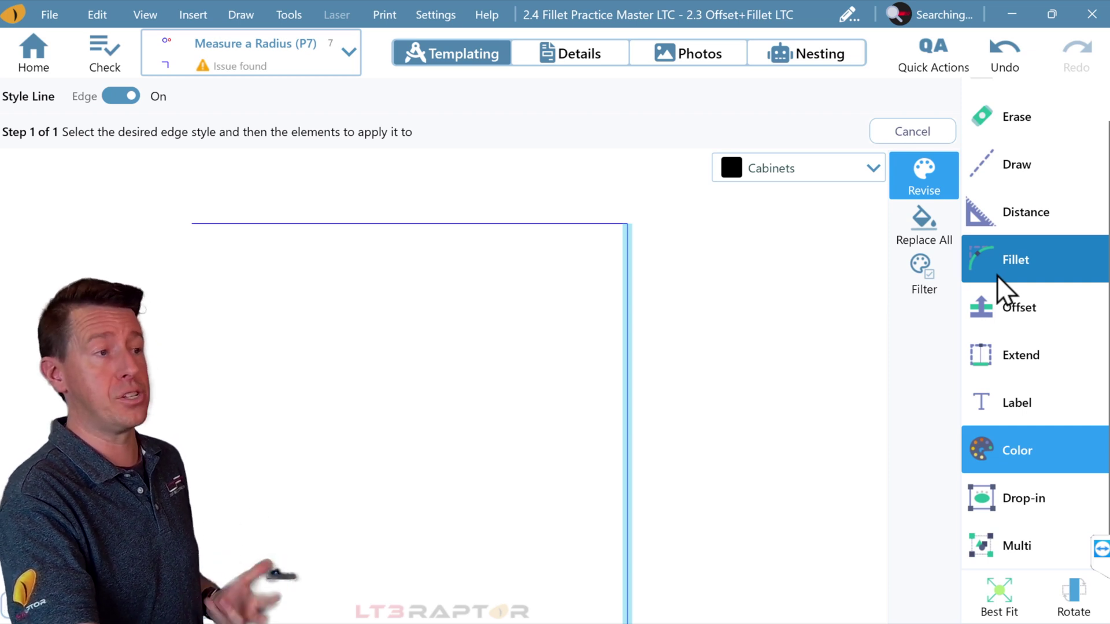
Step: Offset the corner's horizontal and vertical lines 3 inches inward in the Cabinets style, keeping the originals
click(997, 275)
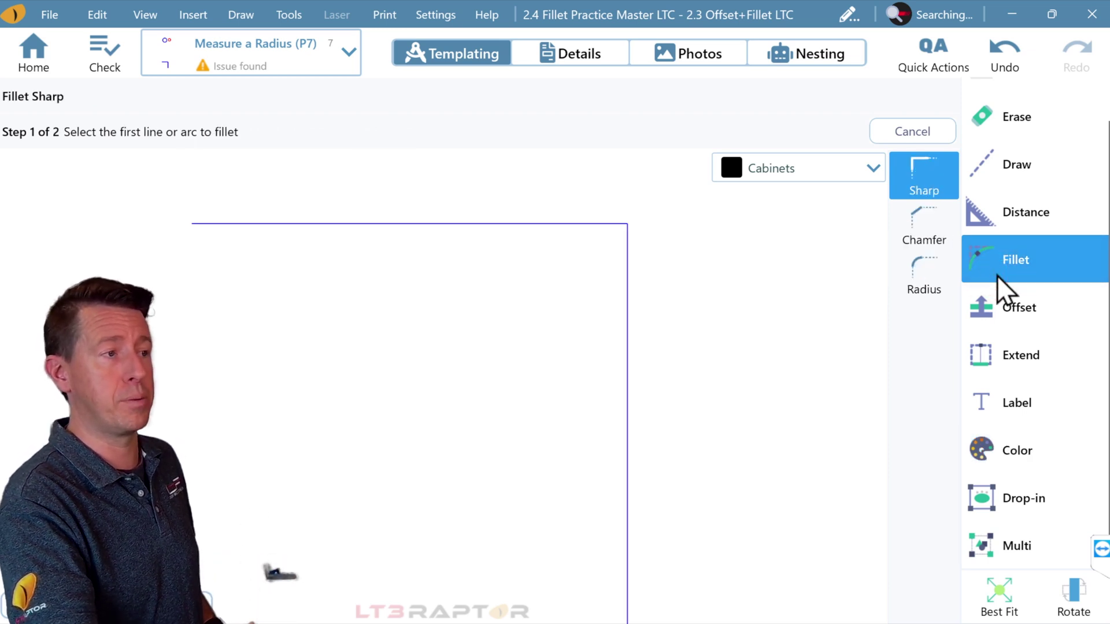
click(1021, 310)
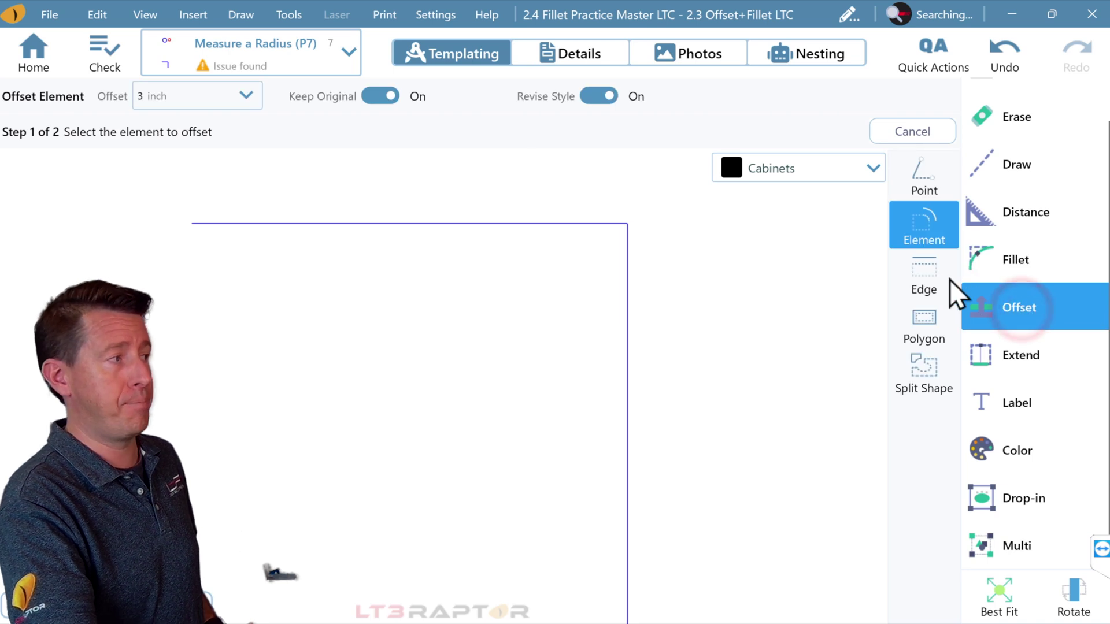
click(166, 92)
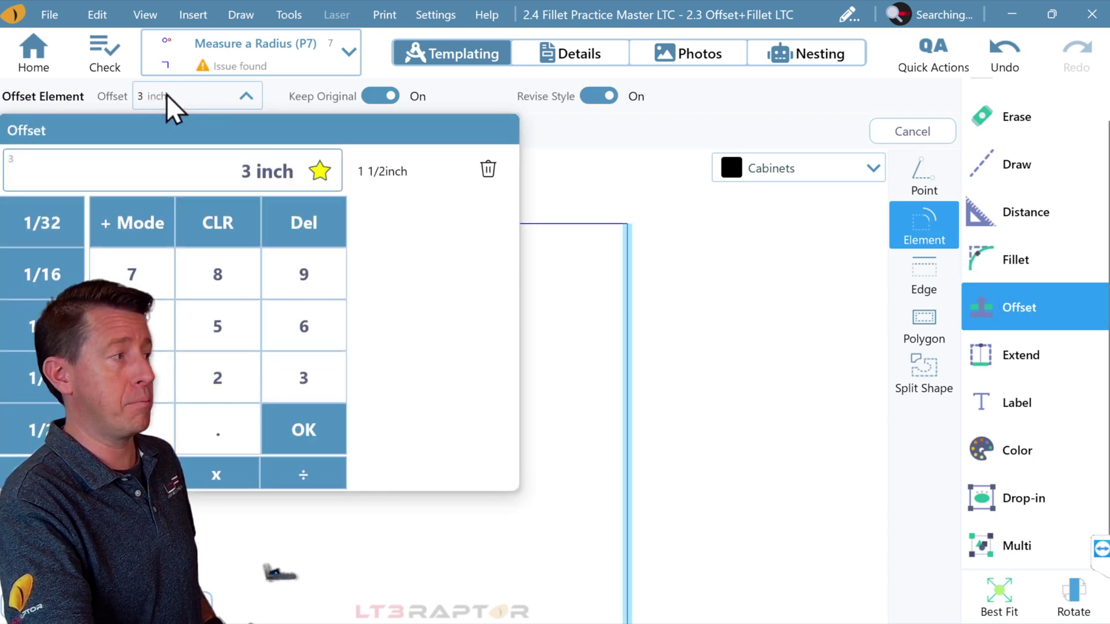
click(166, 94)
click(487, 266)
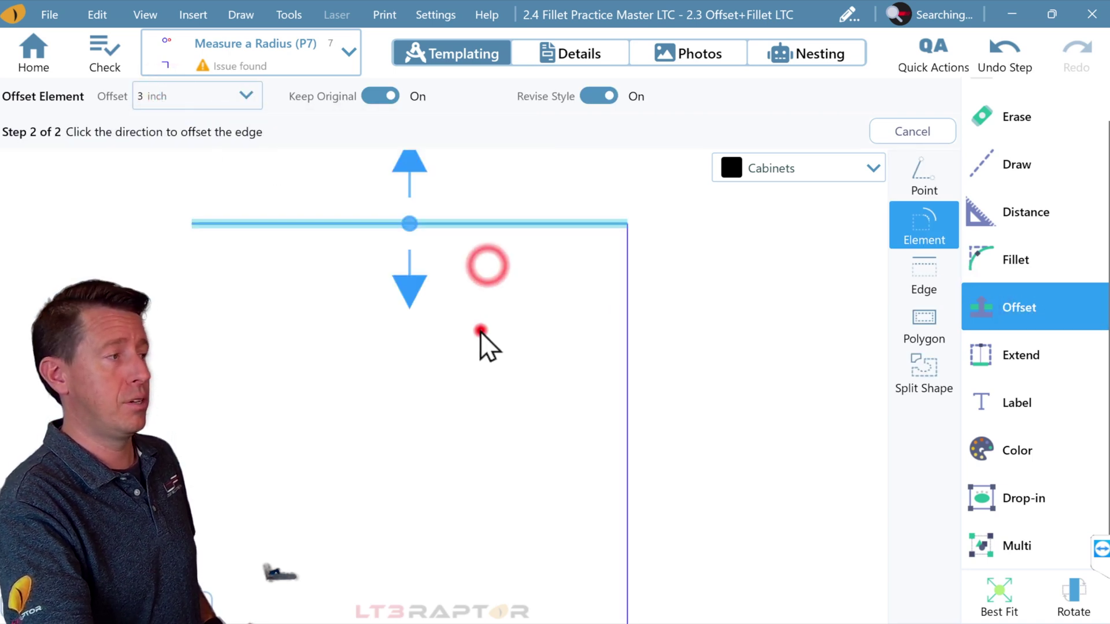
click(480, 331)
click(599, 399)
click(527, 394)
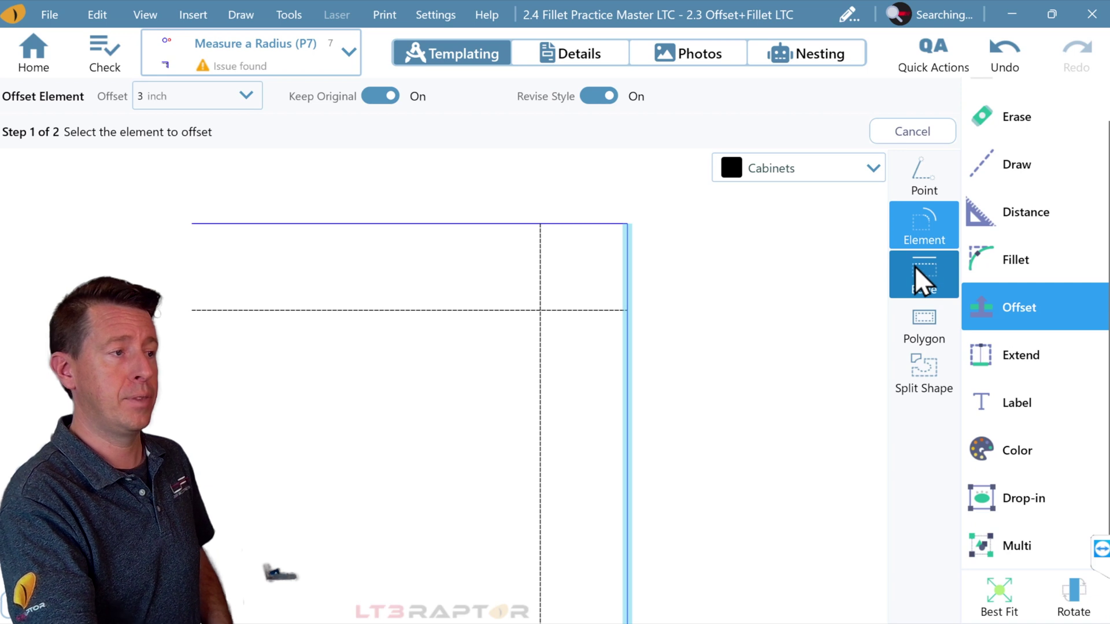
Step: Fillet the corner between the two original lines with a 3 inch radius
click(1032, 265)
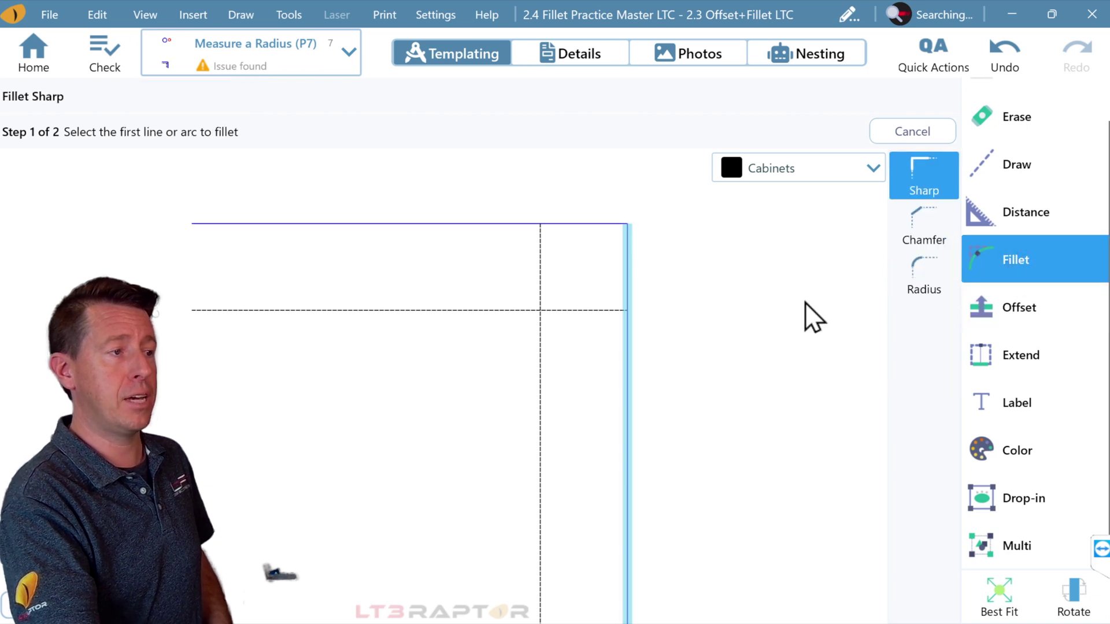
click(911, 274)
click(168, 99)
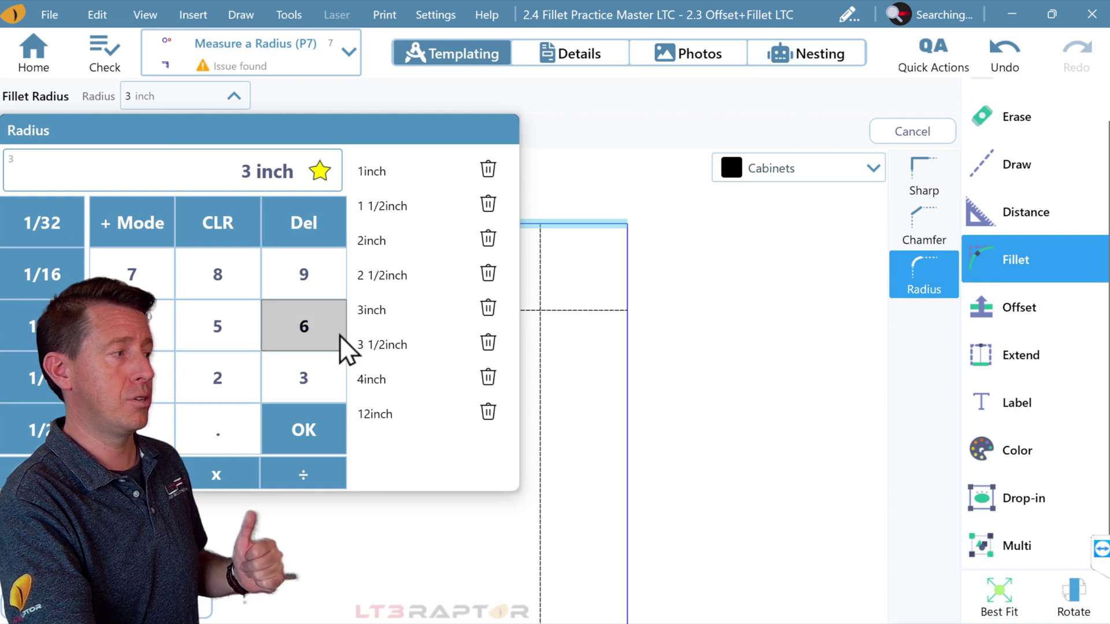
click(372, 309)
click(415, 231)
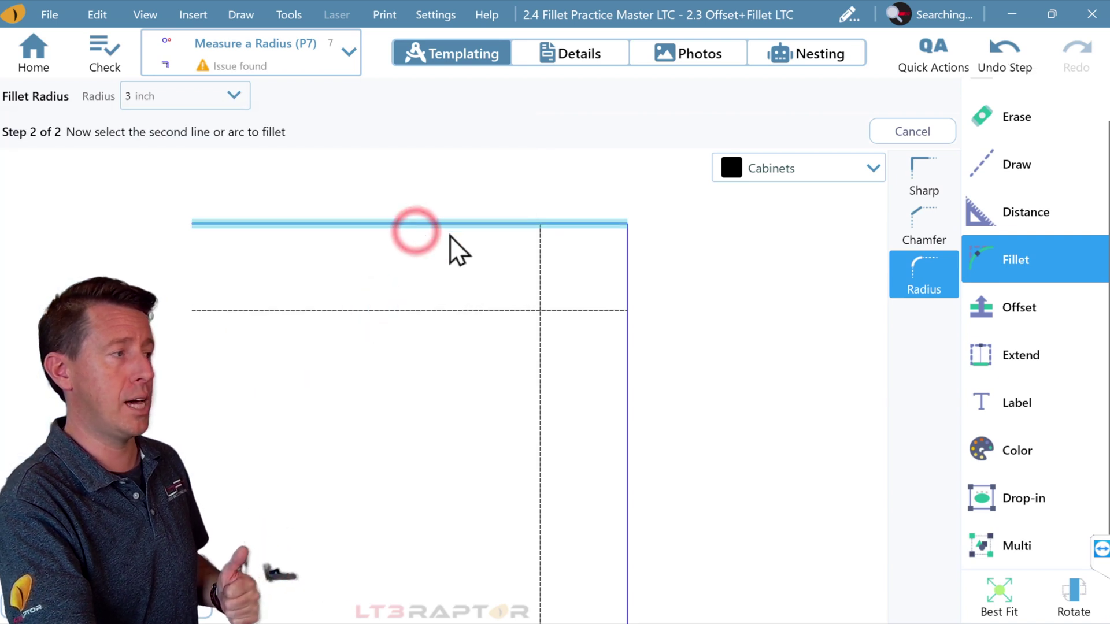
click(611, 392)
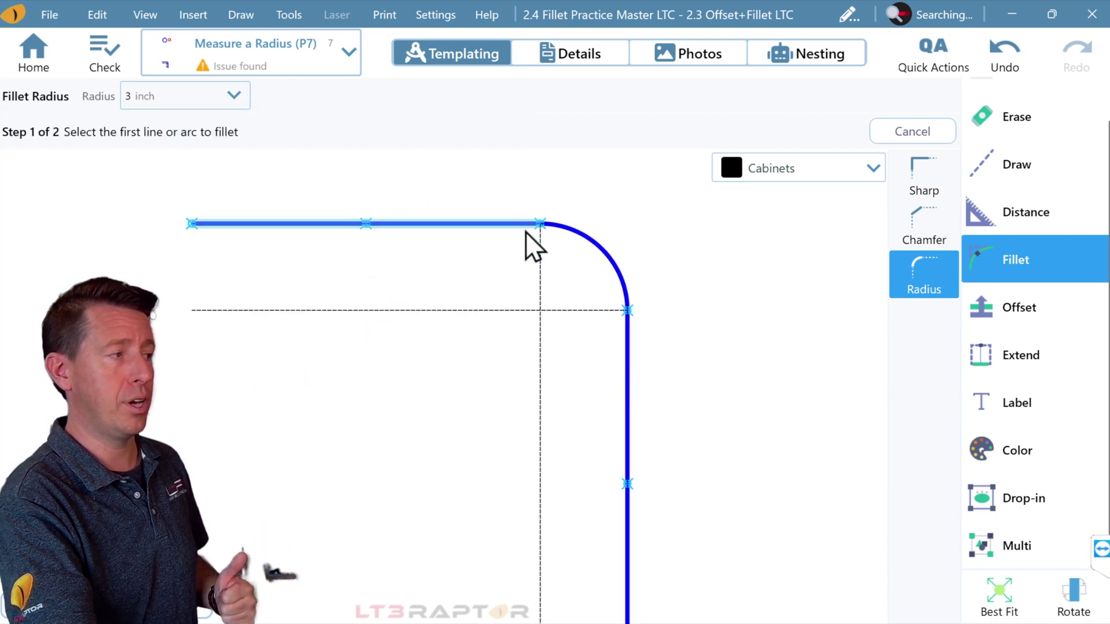
Step: Draw a 3 inch radius circle in the Wall style, snapped to the intersection of the two dashed offset lines
scroll(540, 234, up, 1)
scroll(540, 235, up, 2)
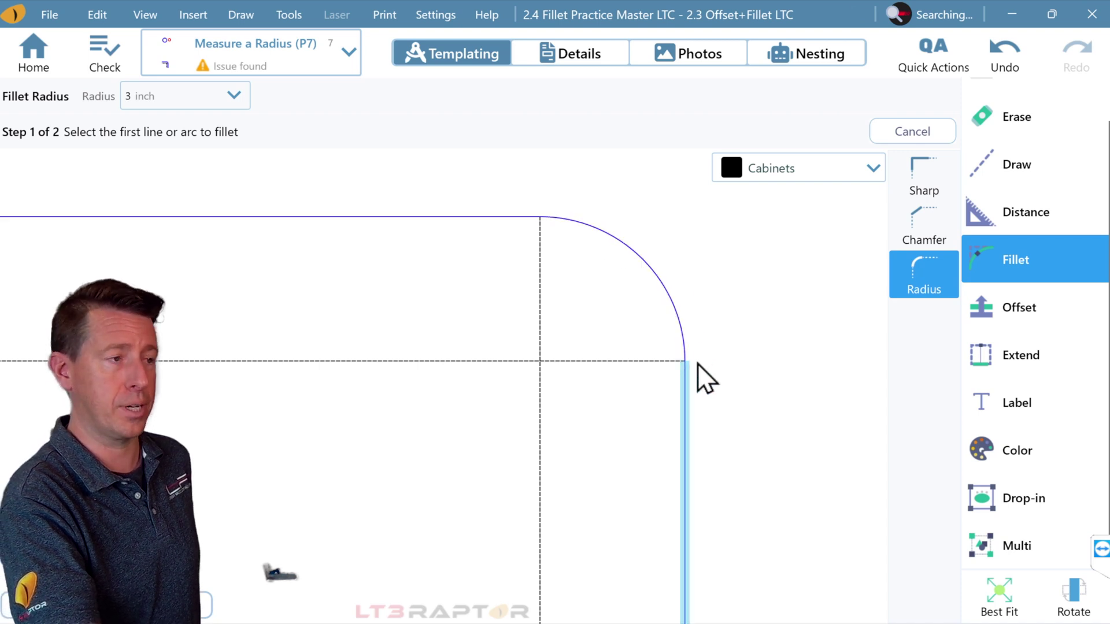
click(841, 168)
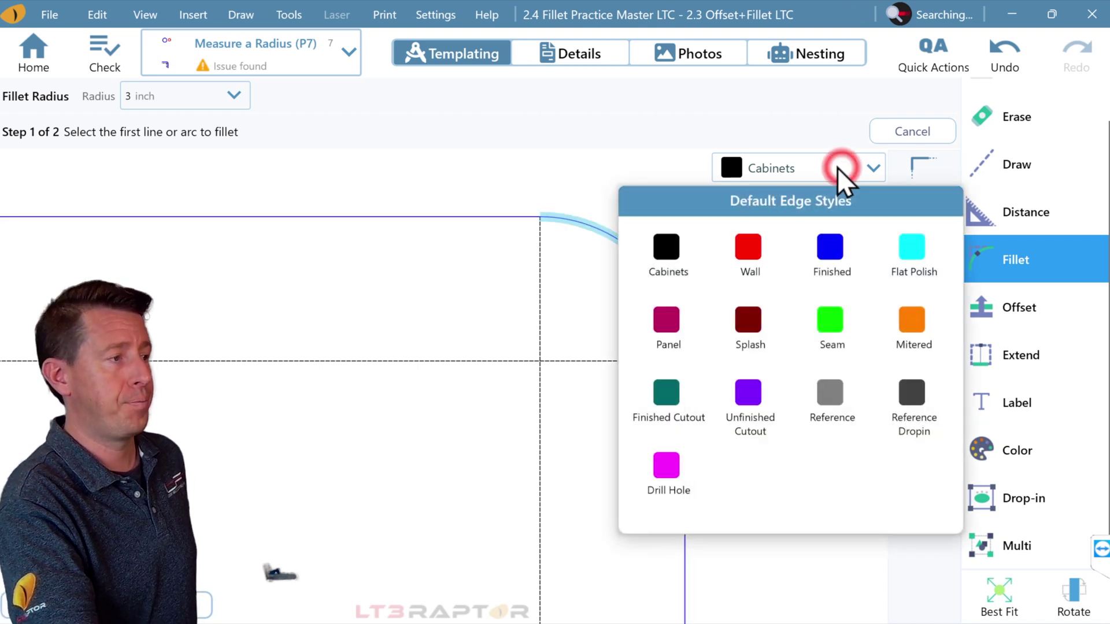
click(748, 260)
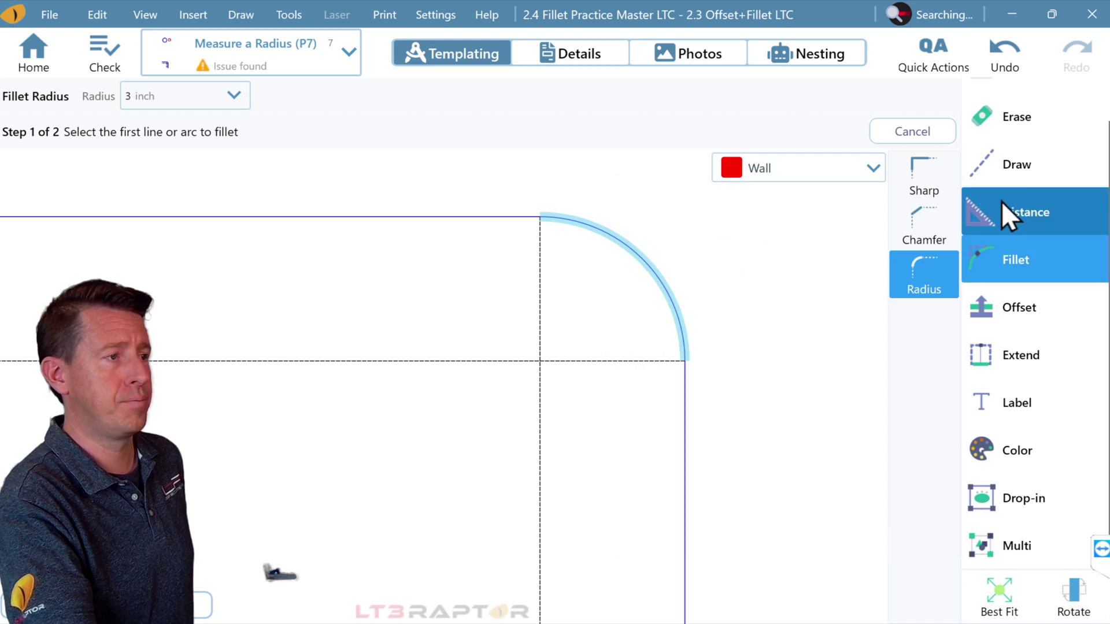
click(999, 169)
click(923, 240)
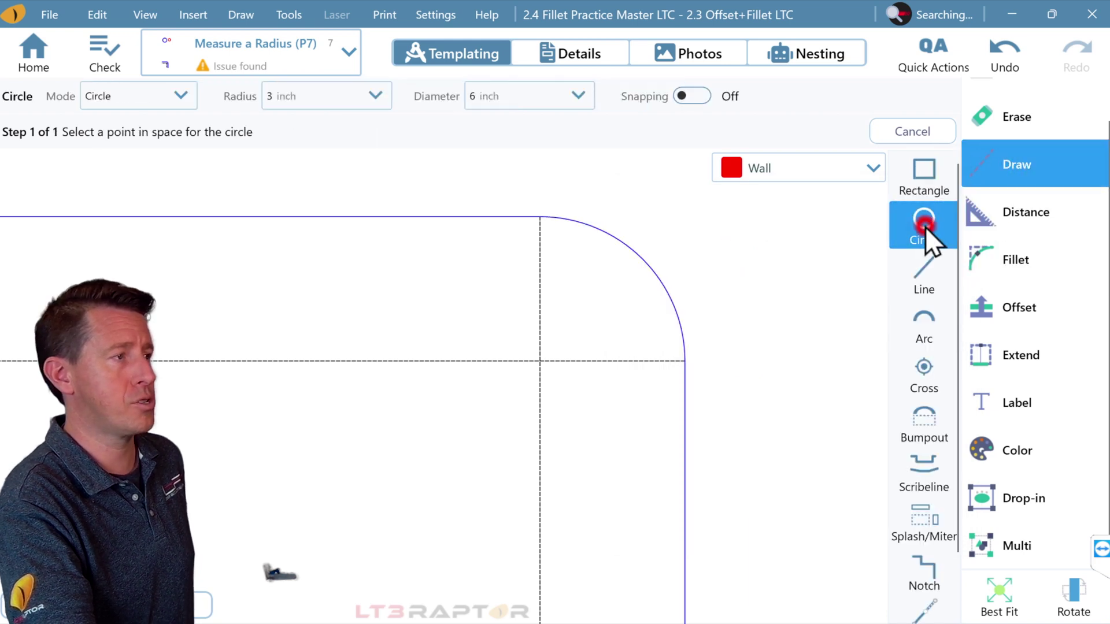
click(691, 96)
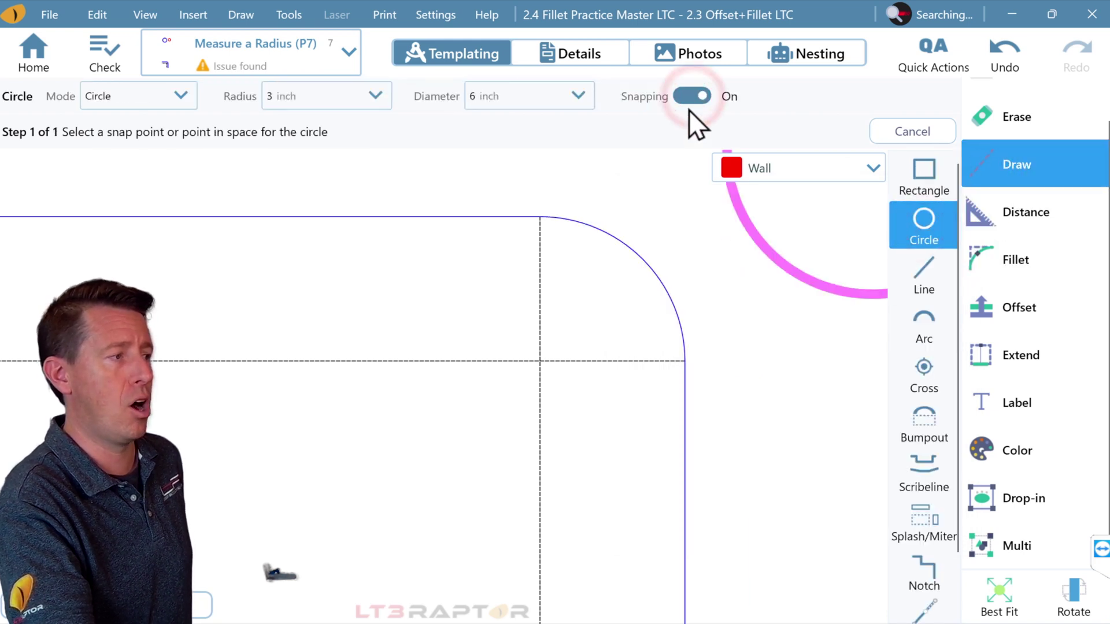
click(545, 342)
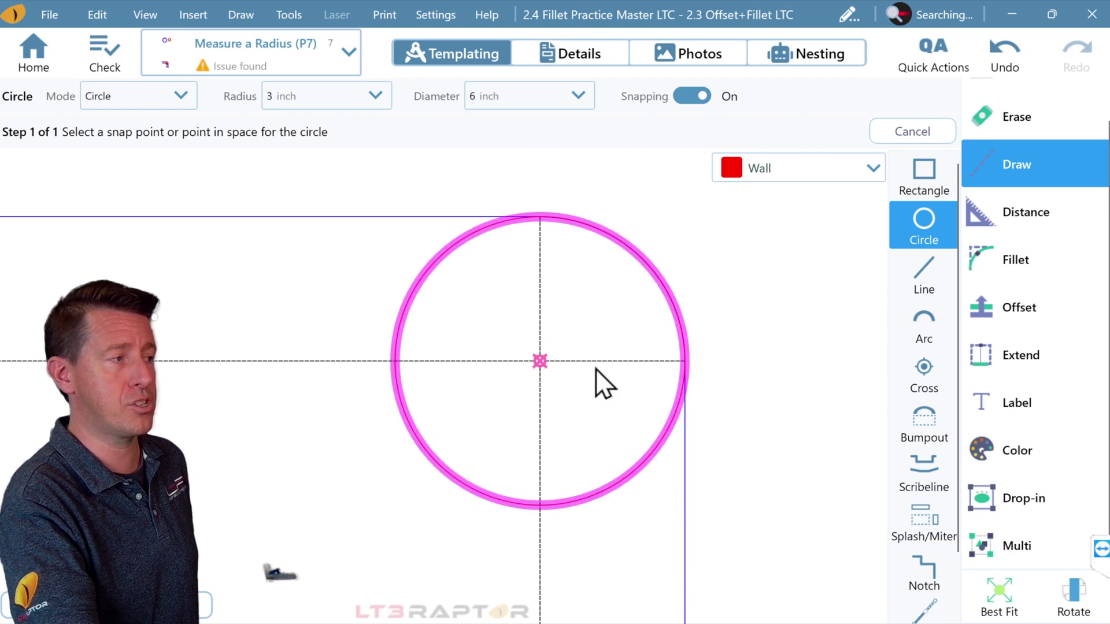
click(922, 132)
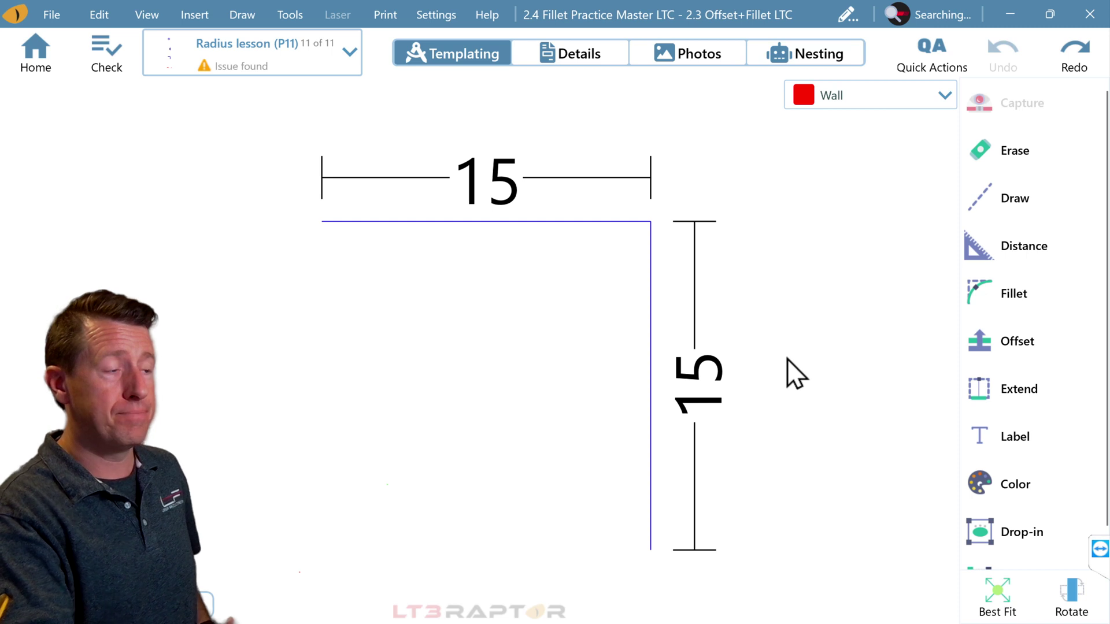
Step: Try to fillet the corner between the two 15 inch lines with a 16 inch radius
click(1008, 303)
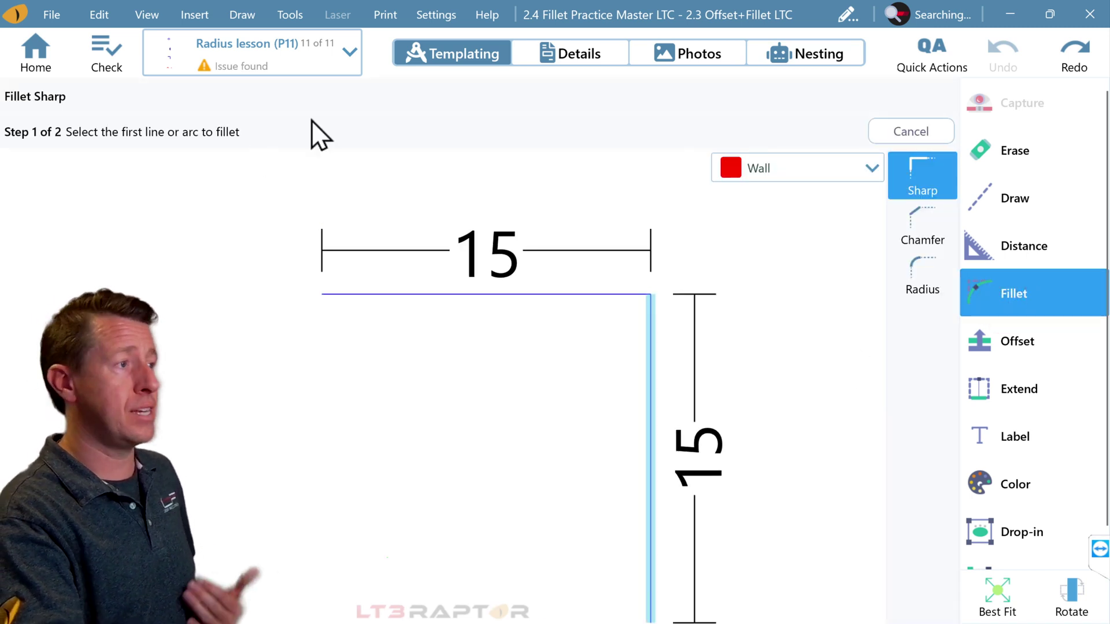
click(942, 274)
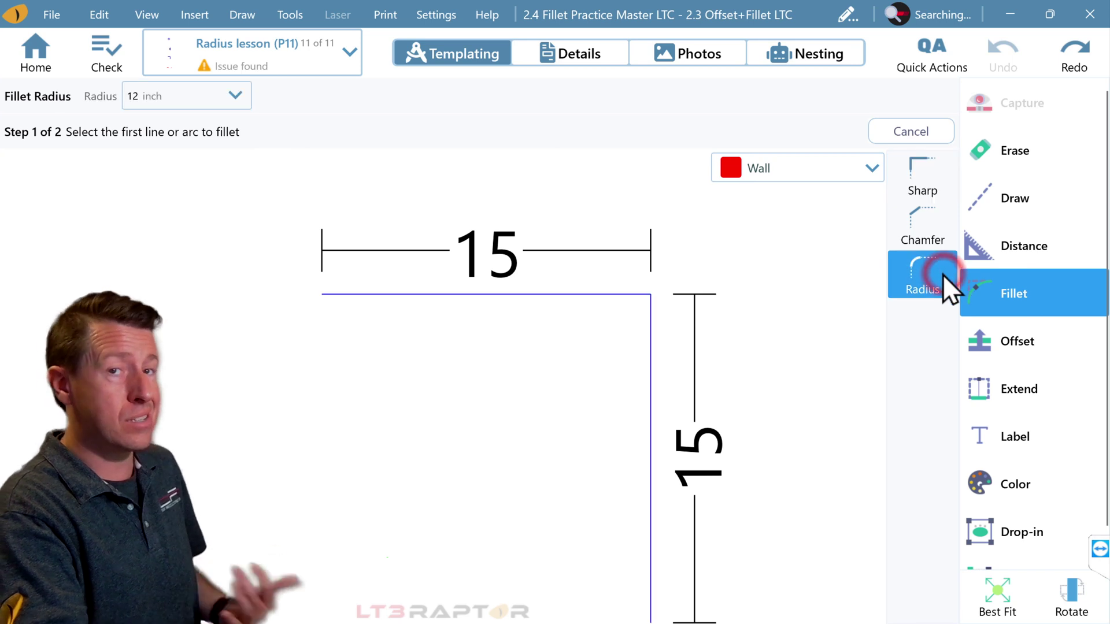
click(235, 96)
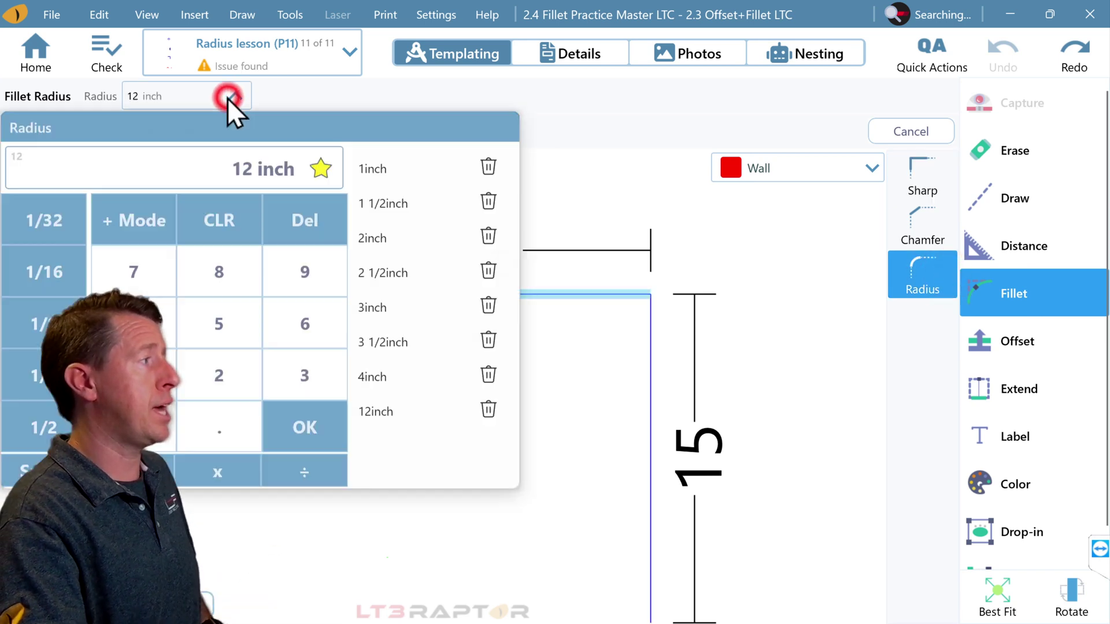
click(192, 369)
click(313, 324)
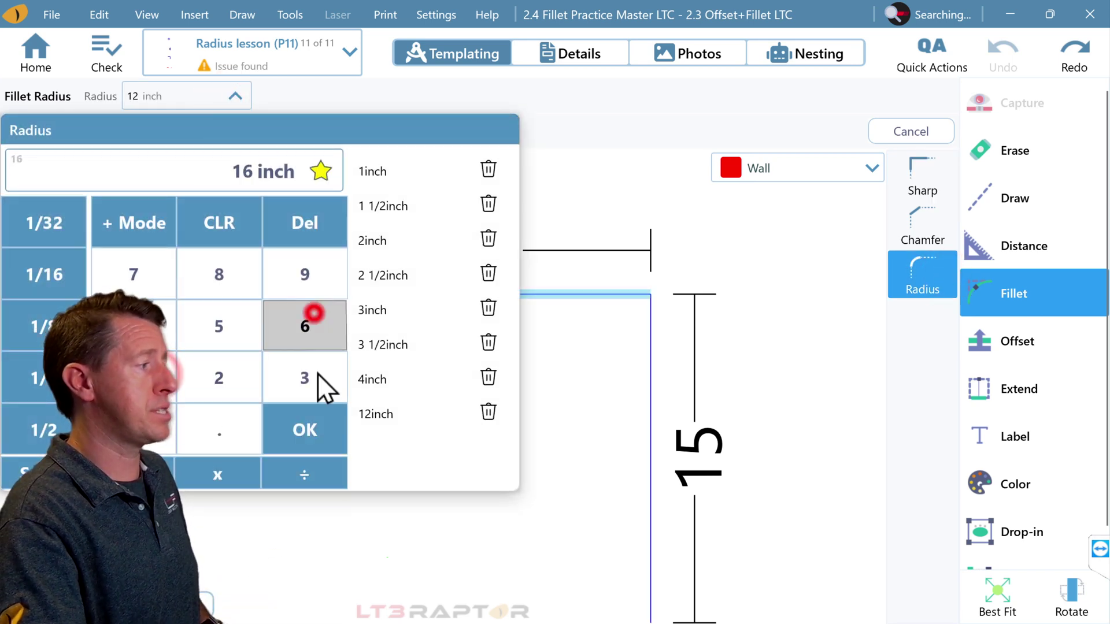
click(317, 427)
click(529, 293)
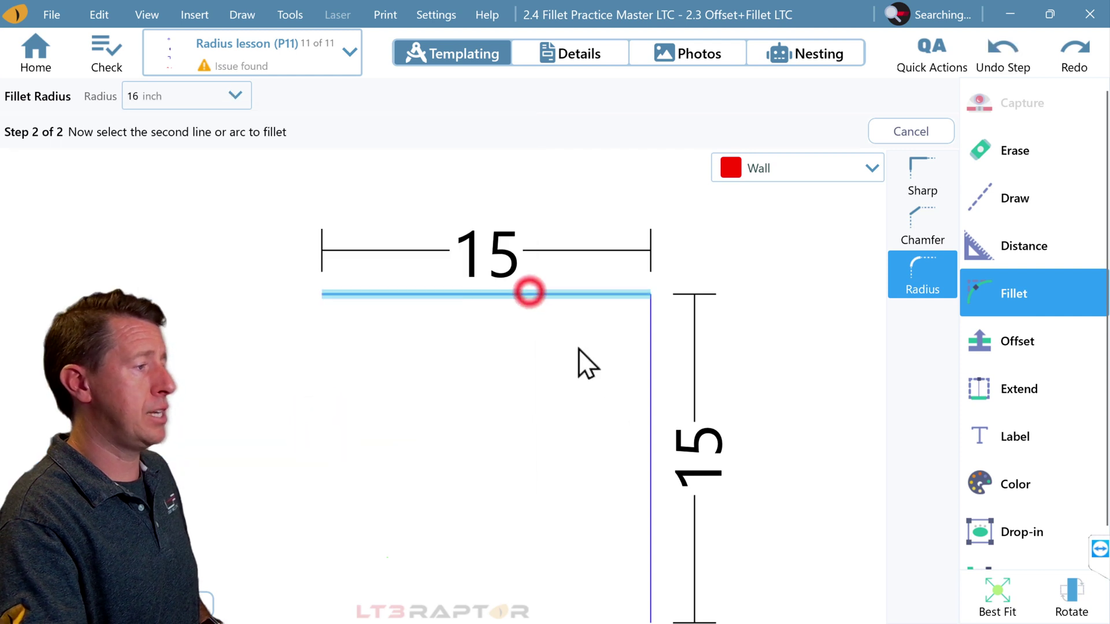
click(651, 460)
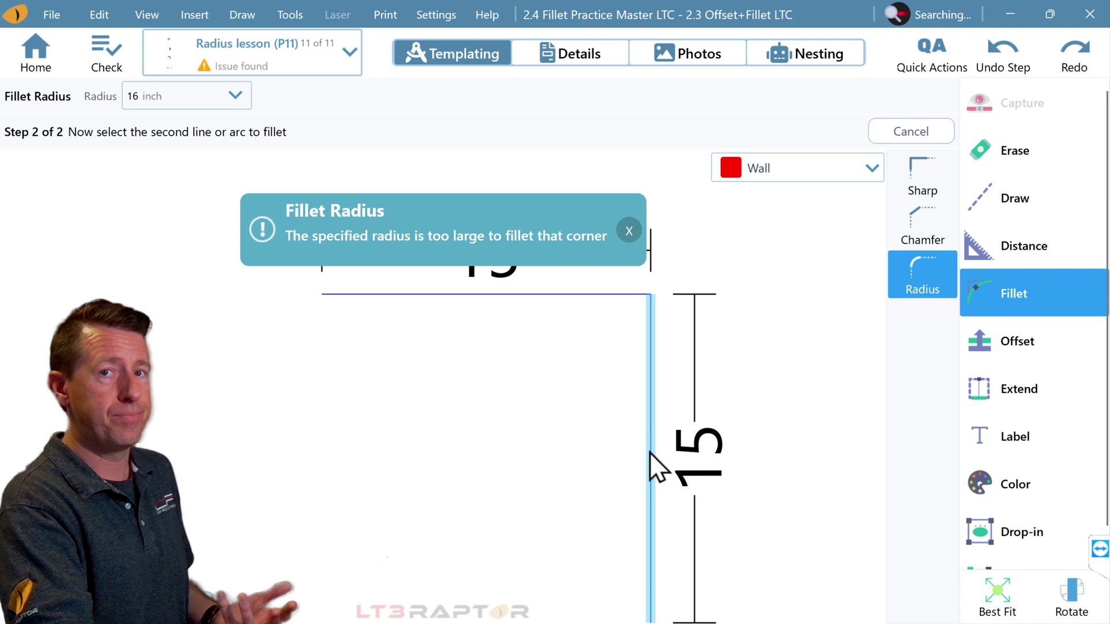
click(616, 456)
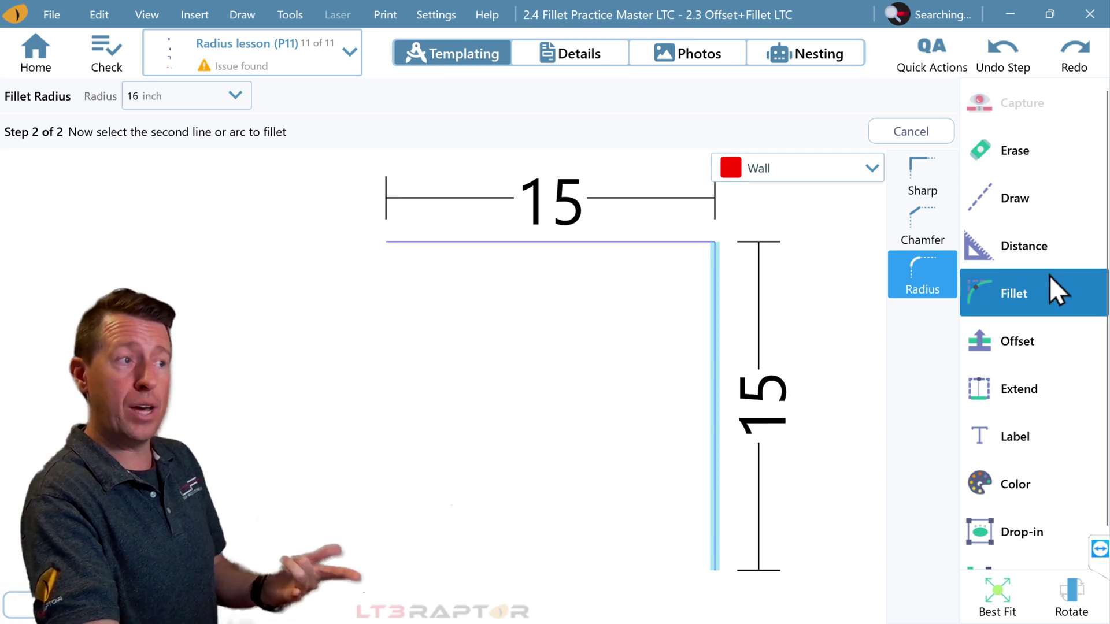
Step: Draw a 16 inch radius circle in the Wall style inside the corner, tangent to the horizontal and vertical 15 inch lines, with snapping on
click(1022, 207)
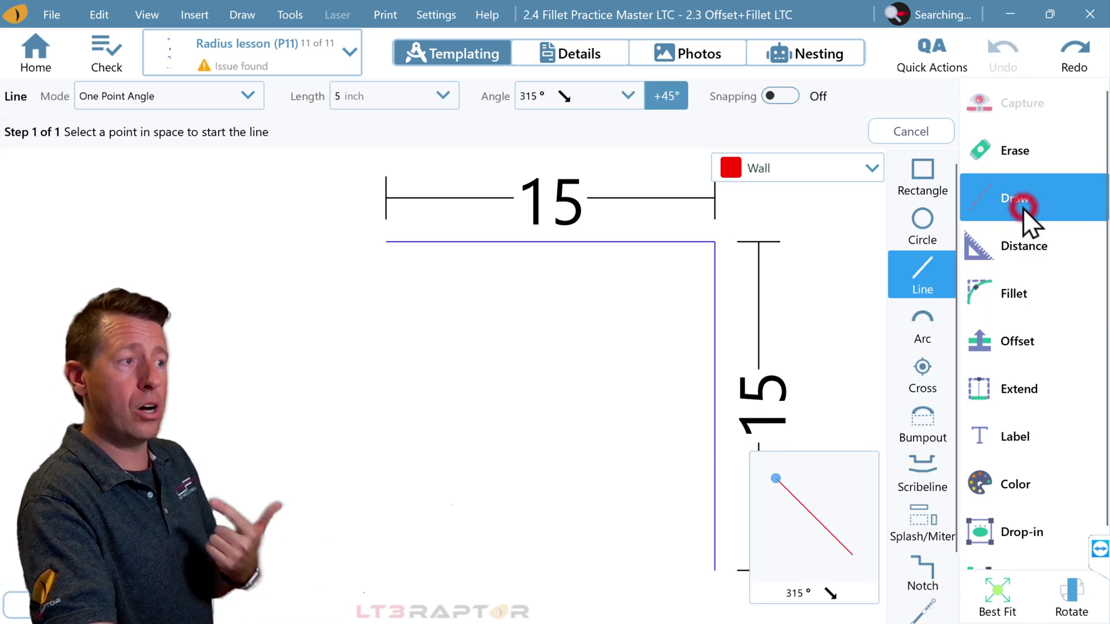
click(931, 226)
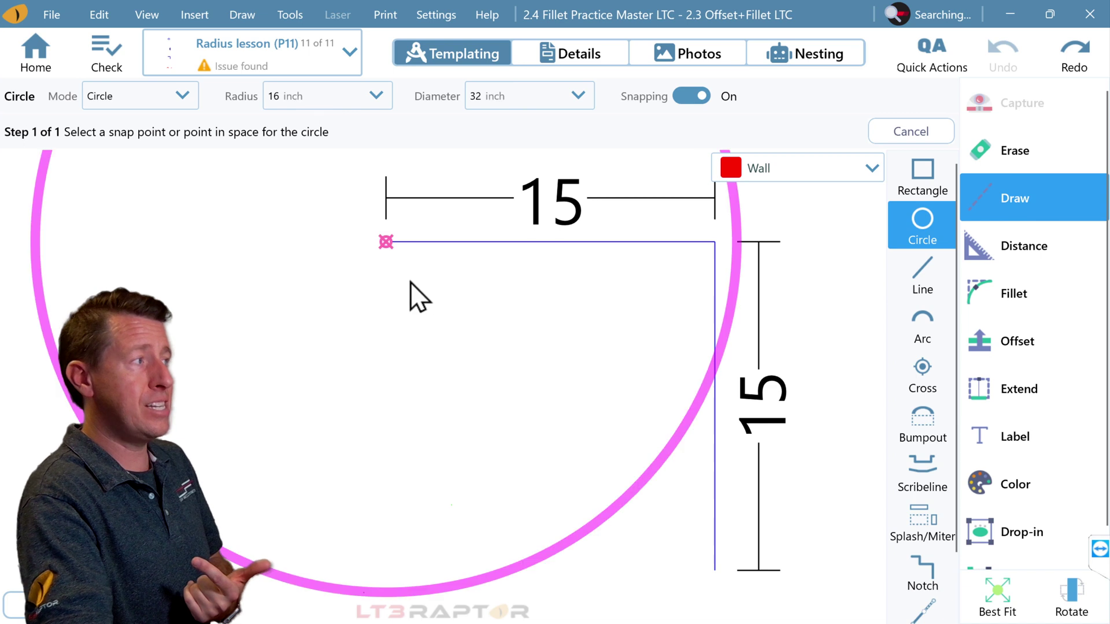
scroll(414, 329, down, 4)
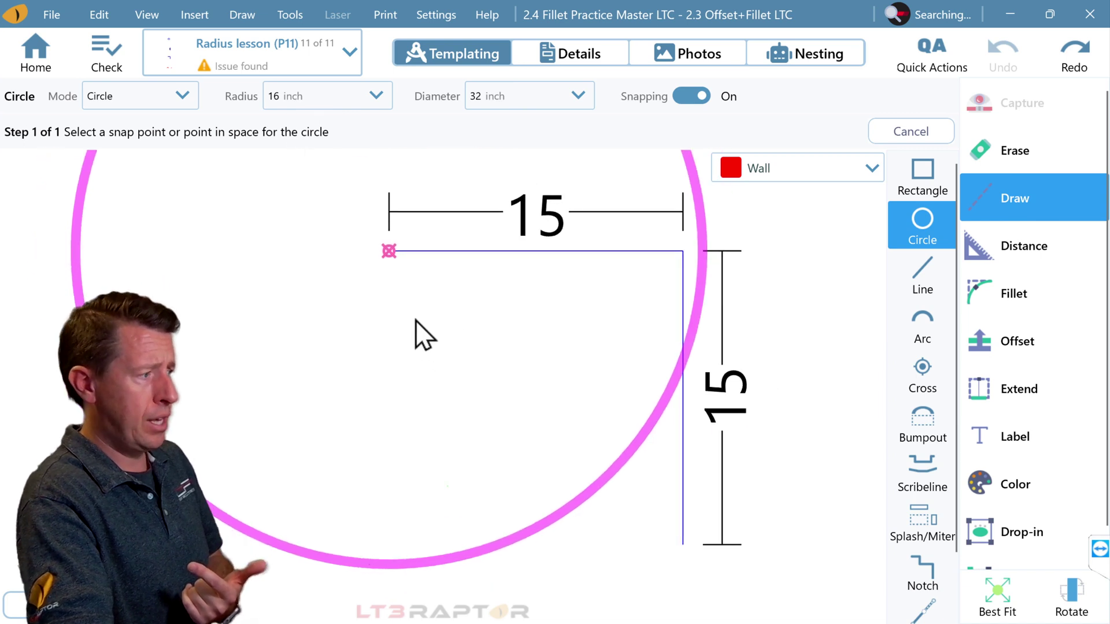
scroll(415, 320, down, 2)
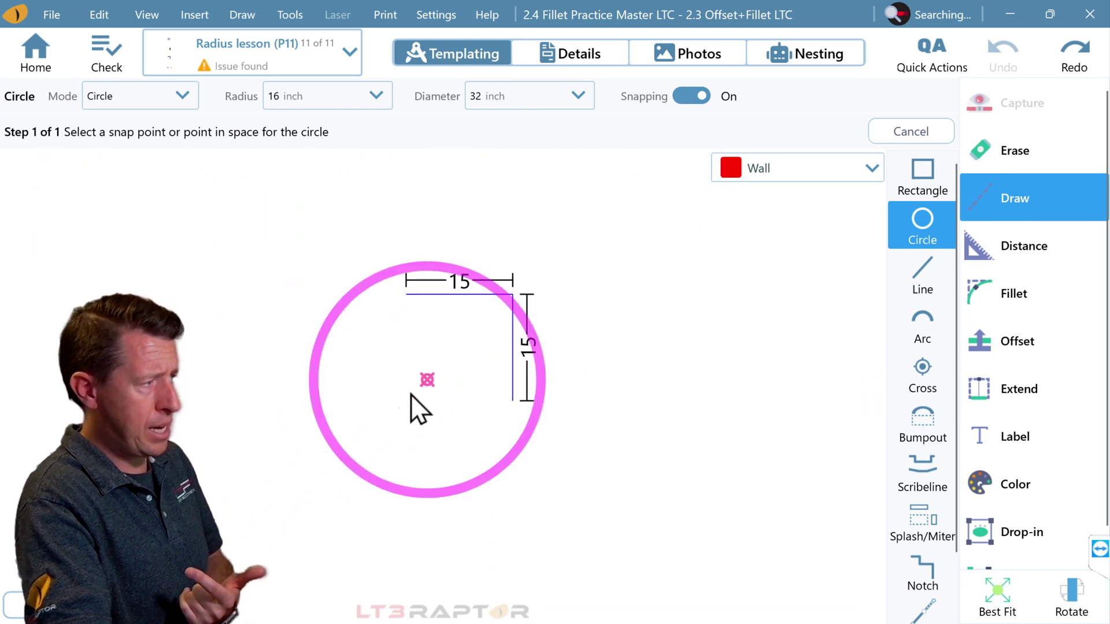
scroll(393, 408, up, 4)
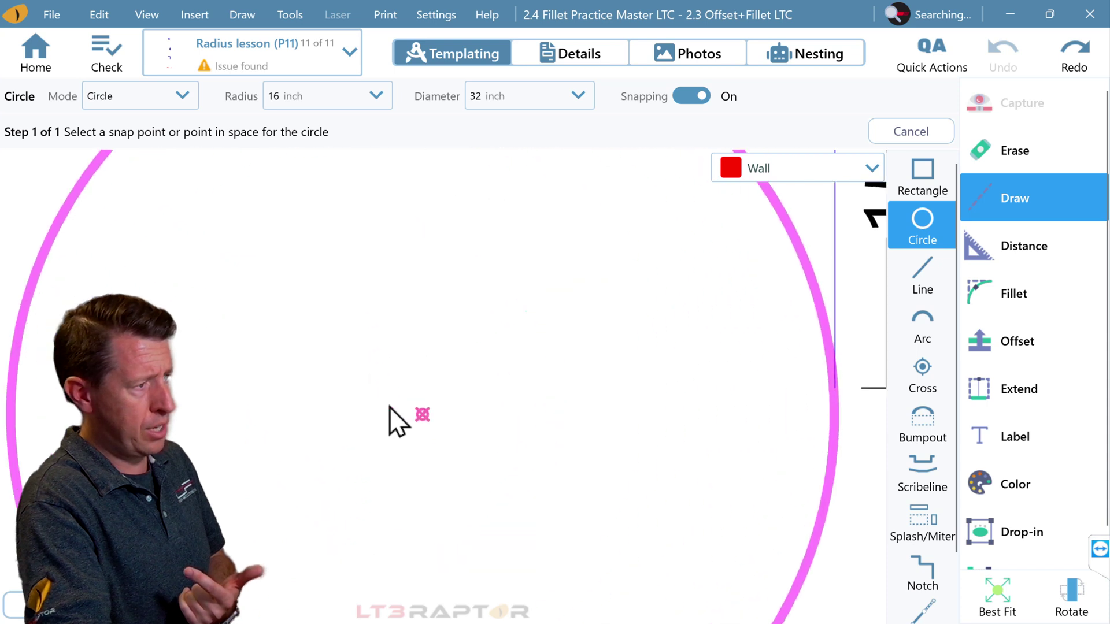
click(390, 407)
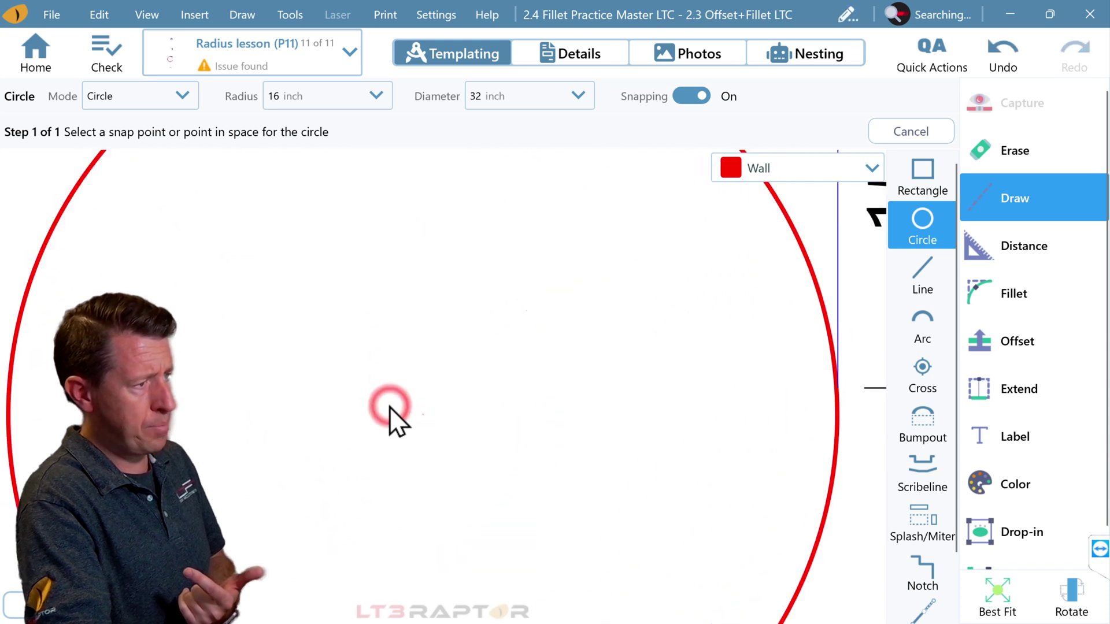
scroll(480, 365, down, 2)
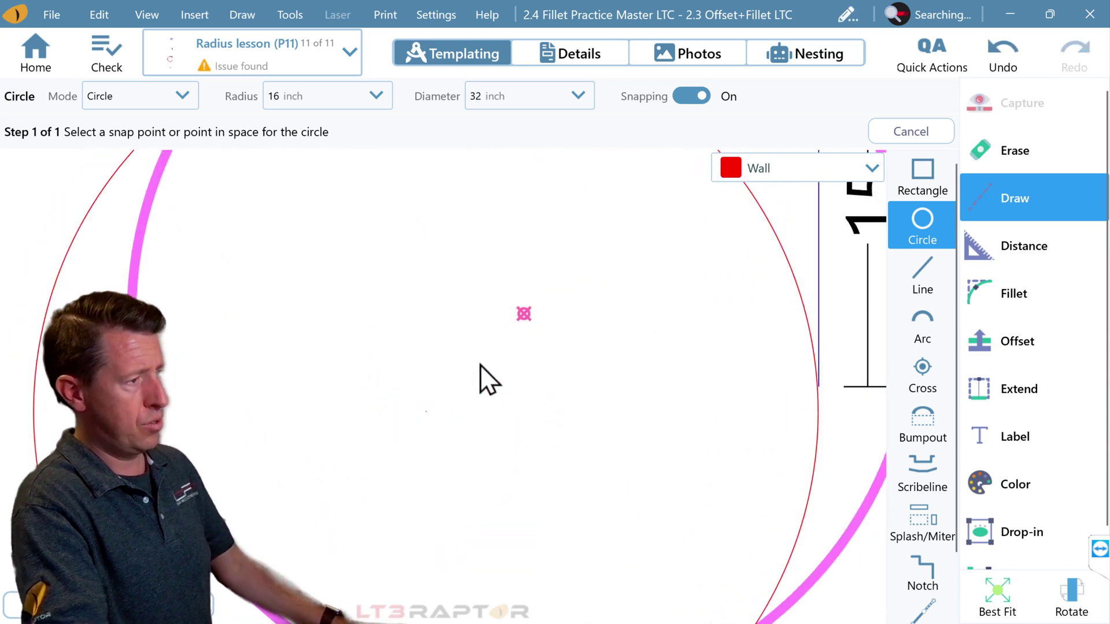
key(Escape)
Step: Examine where the 16 inch radius circle meets the vertical line near its lower end, and compare the circle with the whole corner
scroll(825, 319, up, 3)
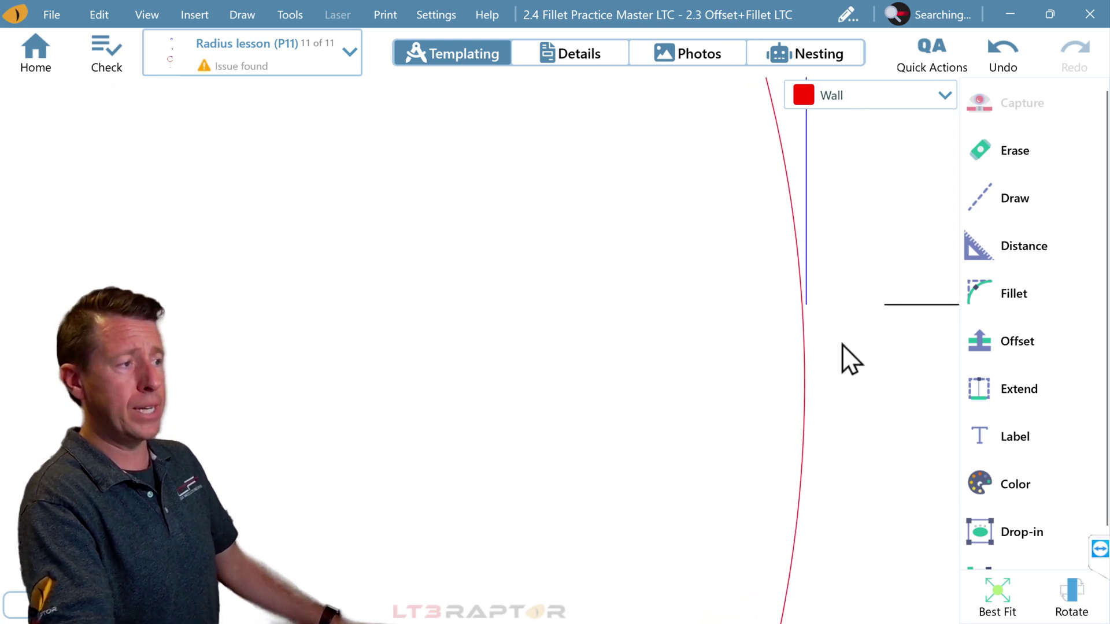
drag(843, 341, 693, 386)
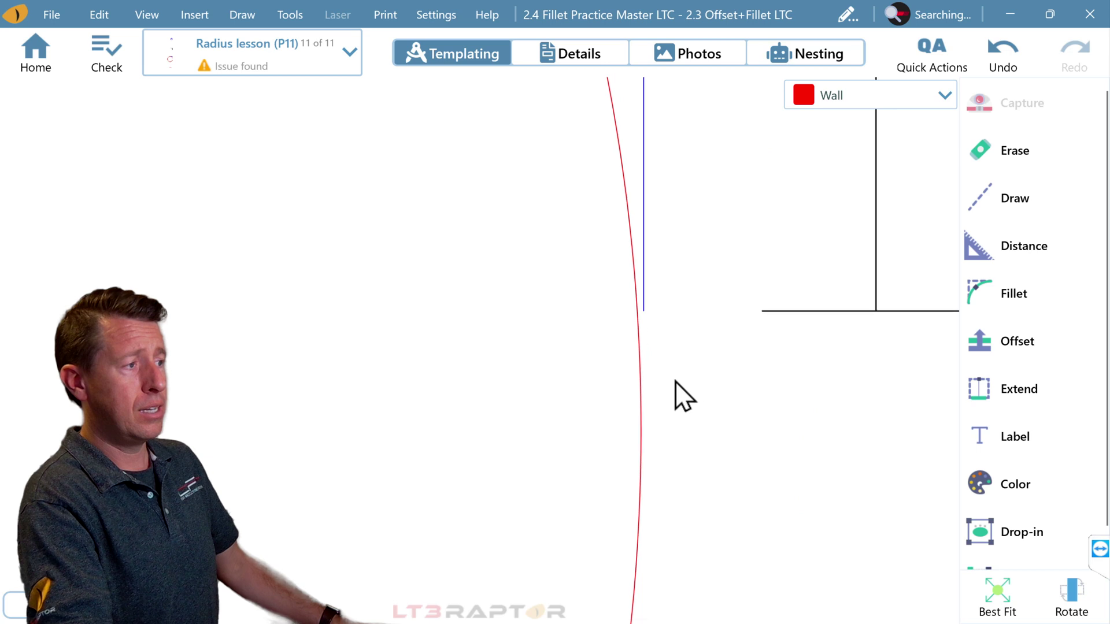
scroll(686, 341, up, 1)
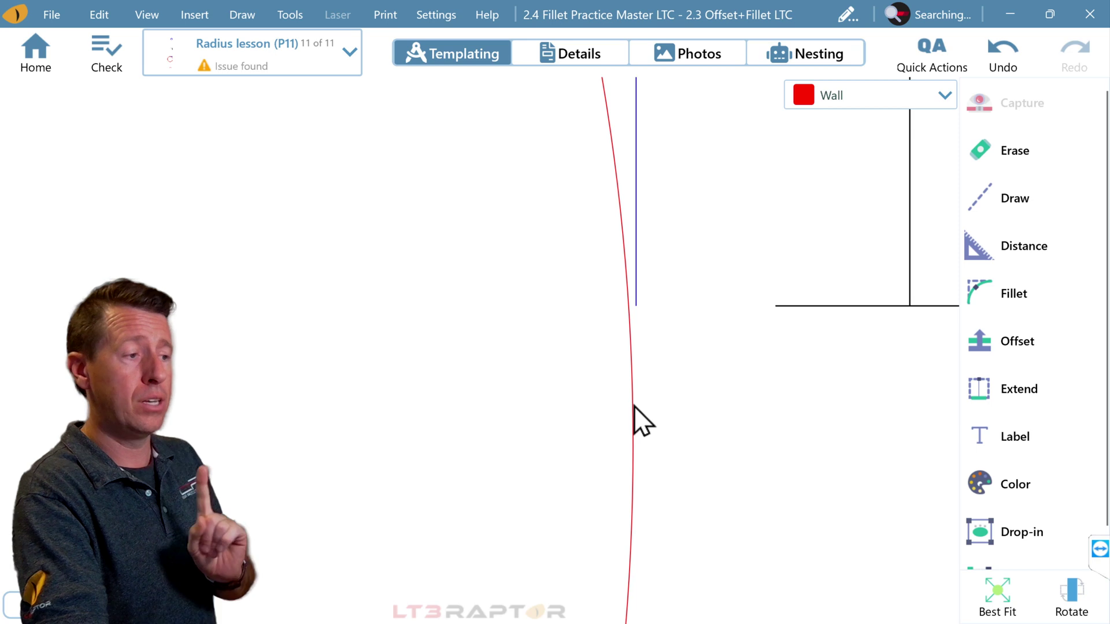
scroll(677, 390, down, 1)
scroll(623, 409, down, 4)
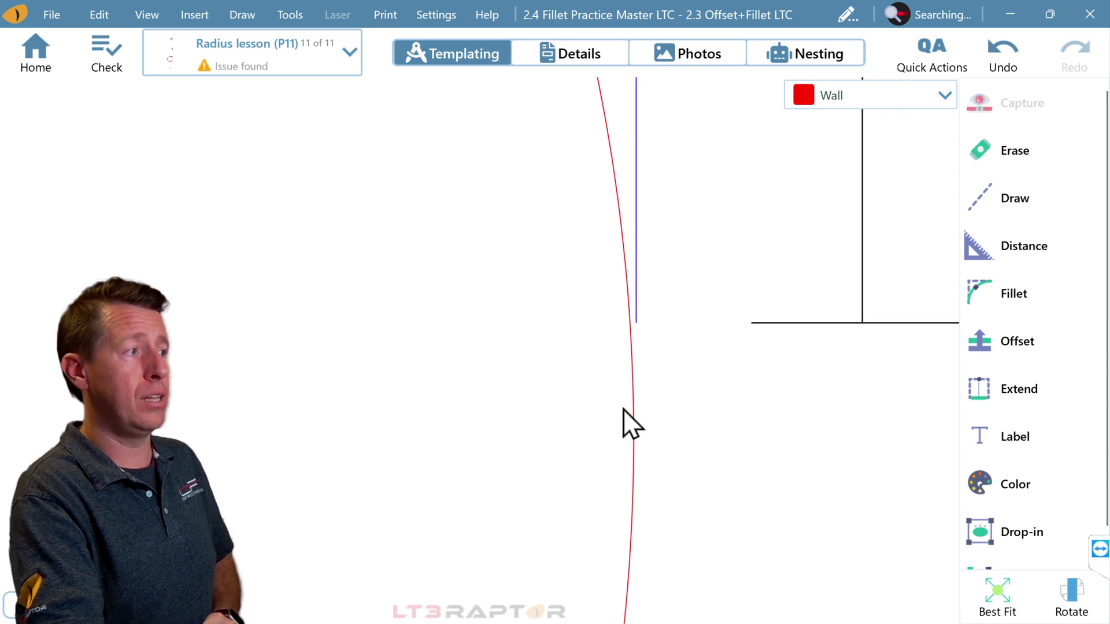
scroll(620, 417, down, 5)
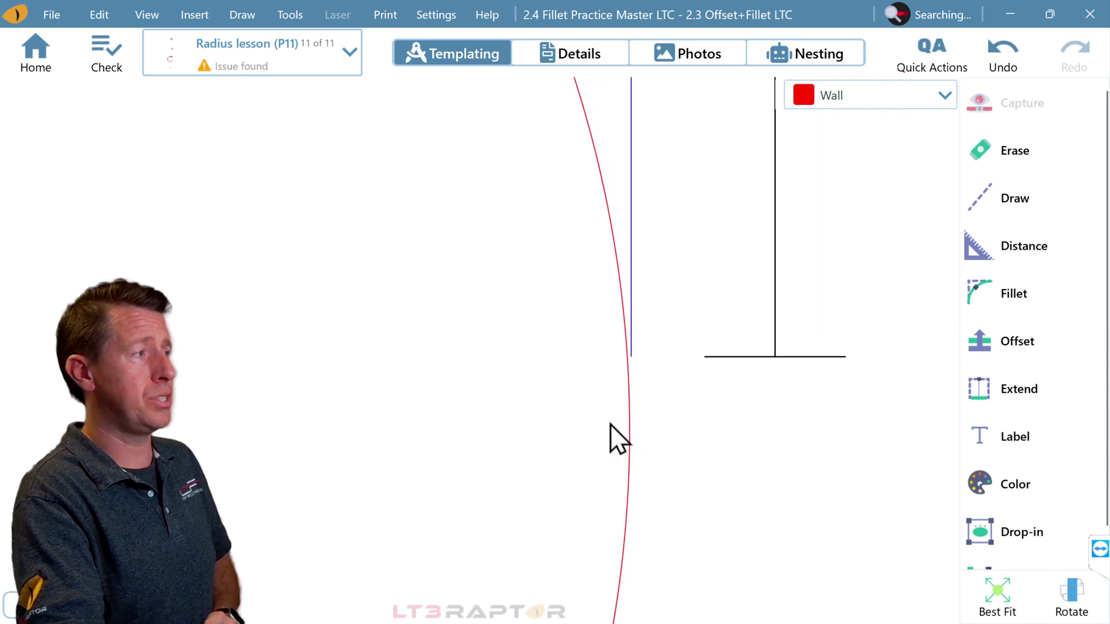
scroll(574, 405, down, 6)
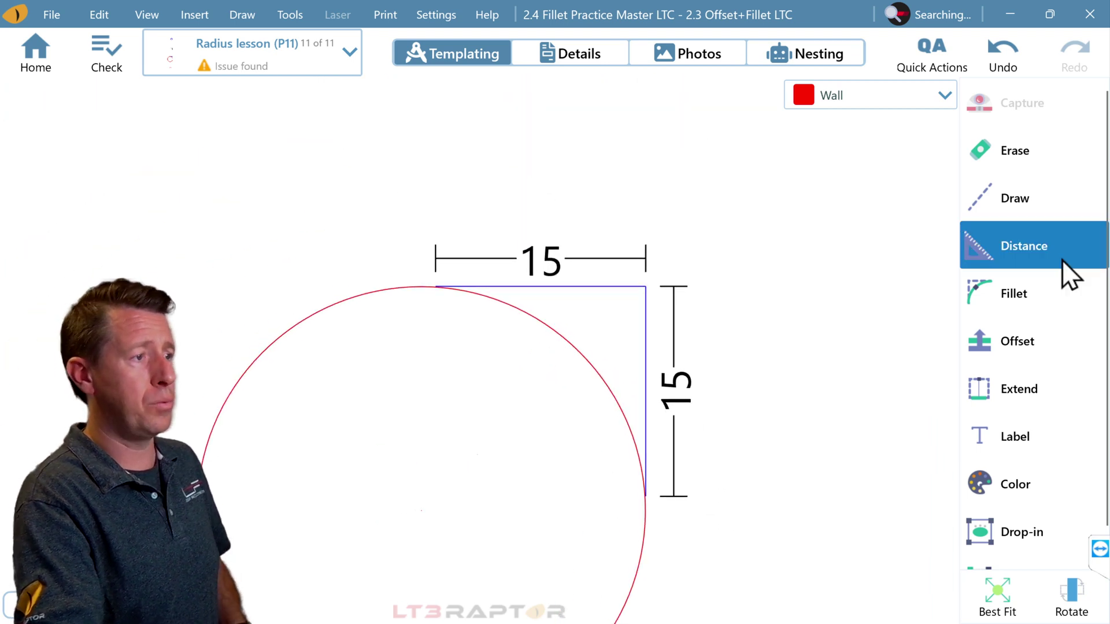
Step: Draw a 12 inch radius circle in the Seam style inside the corner, tangent to both 15 inch lines
click(1018, 292)
click(1015, 205)
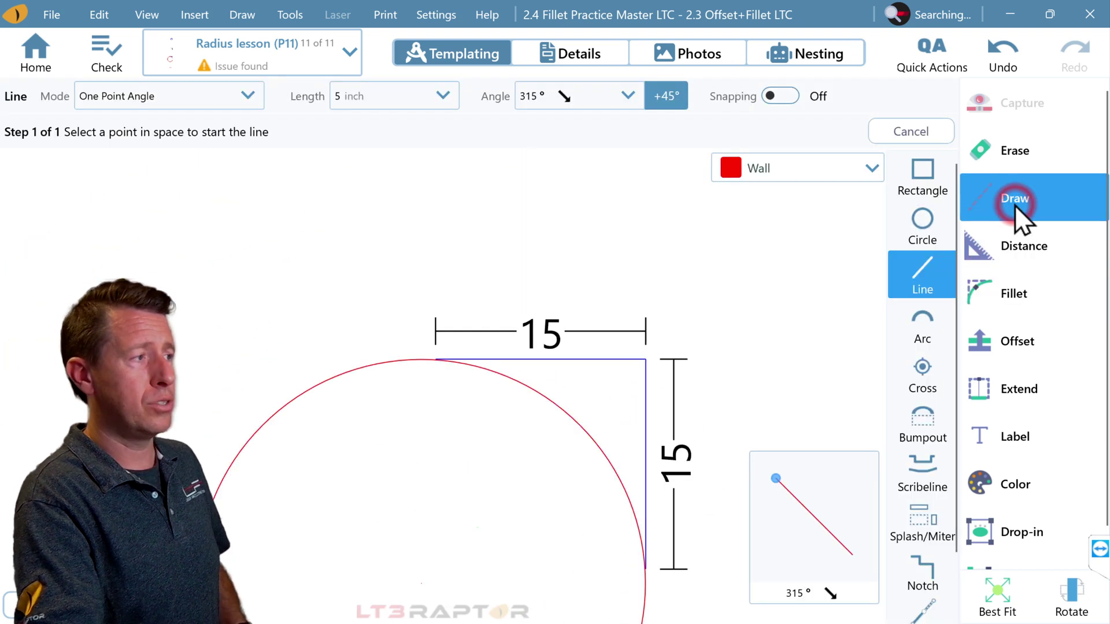
click(923, 221)
click(328, 96)
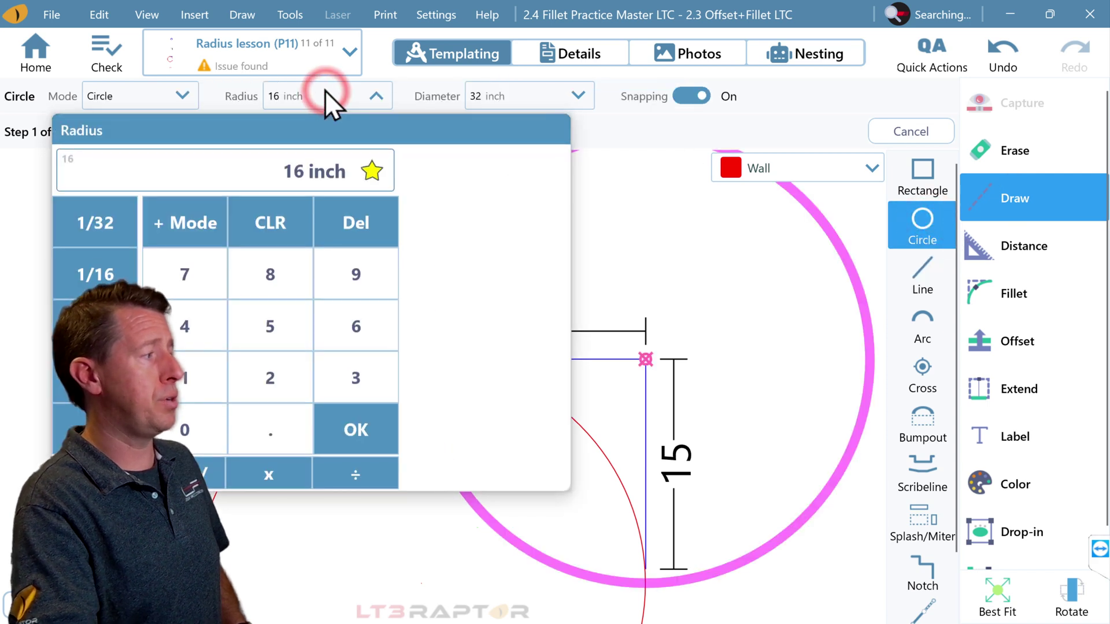
text(12)
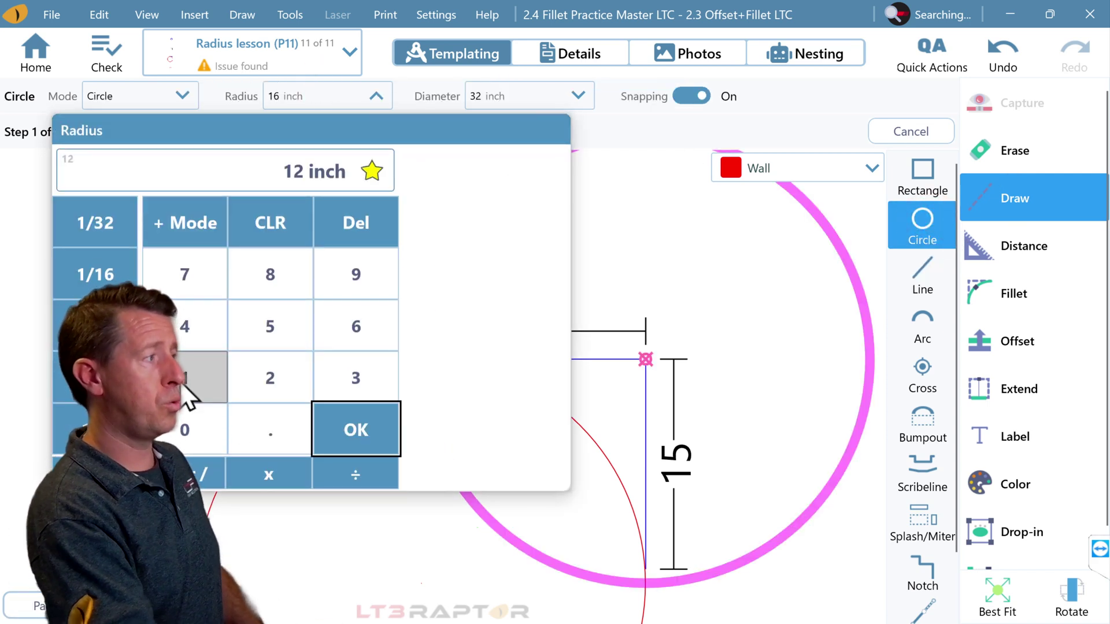
key(Return)
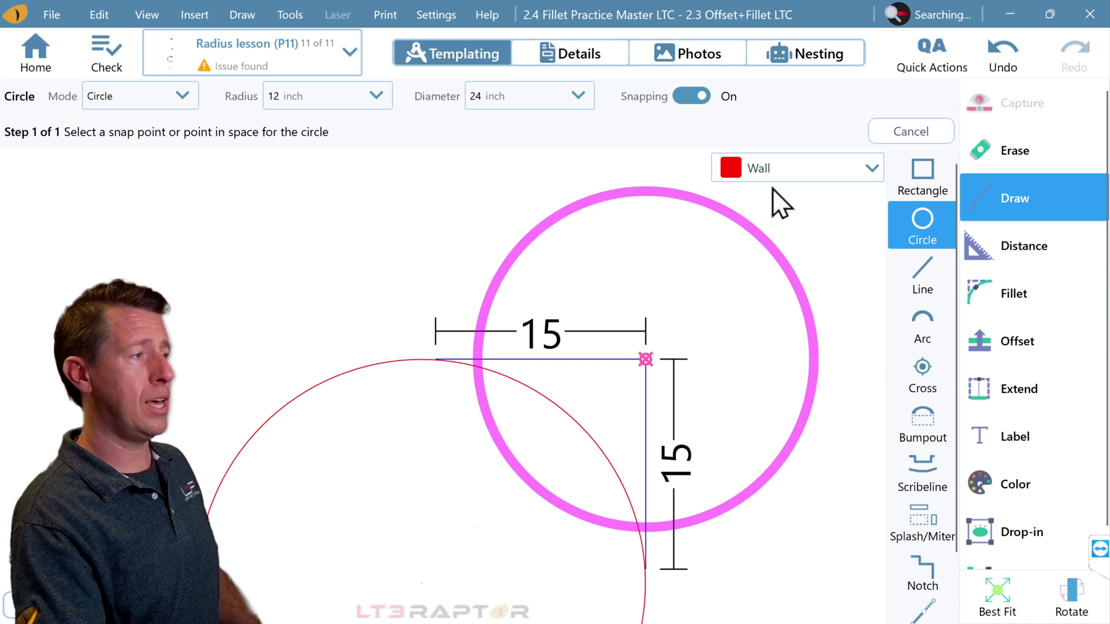
click(775, 169)
click(832, 329)
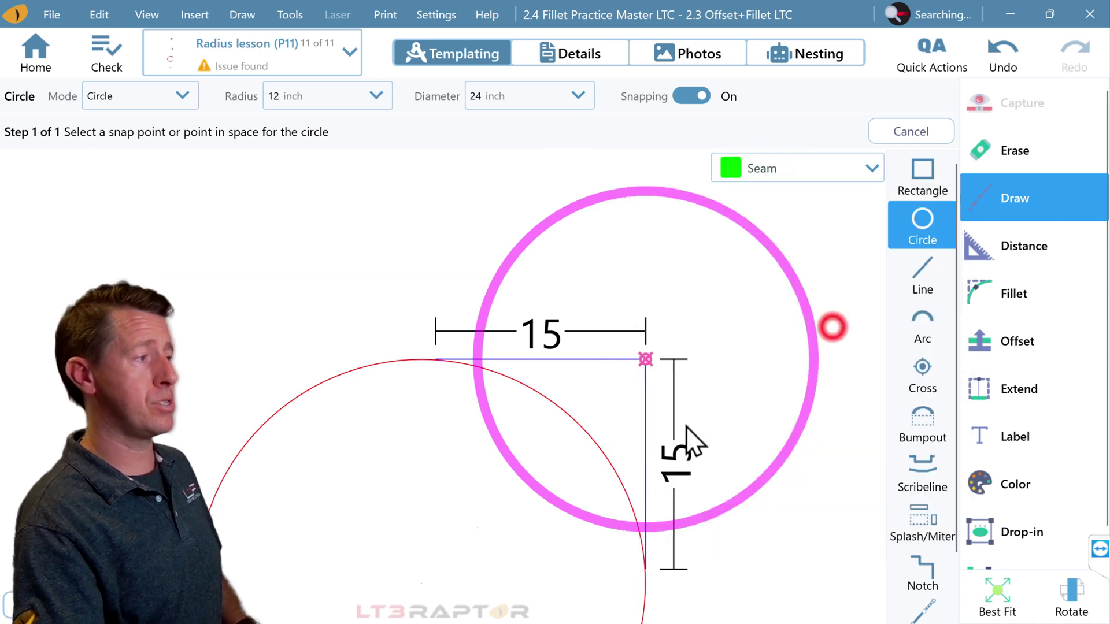
middle_drag(540, 404, 501, 313)
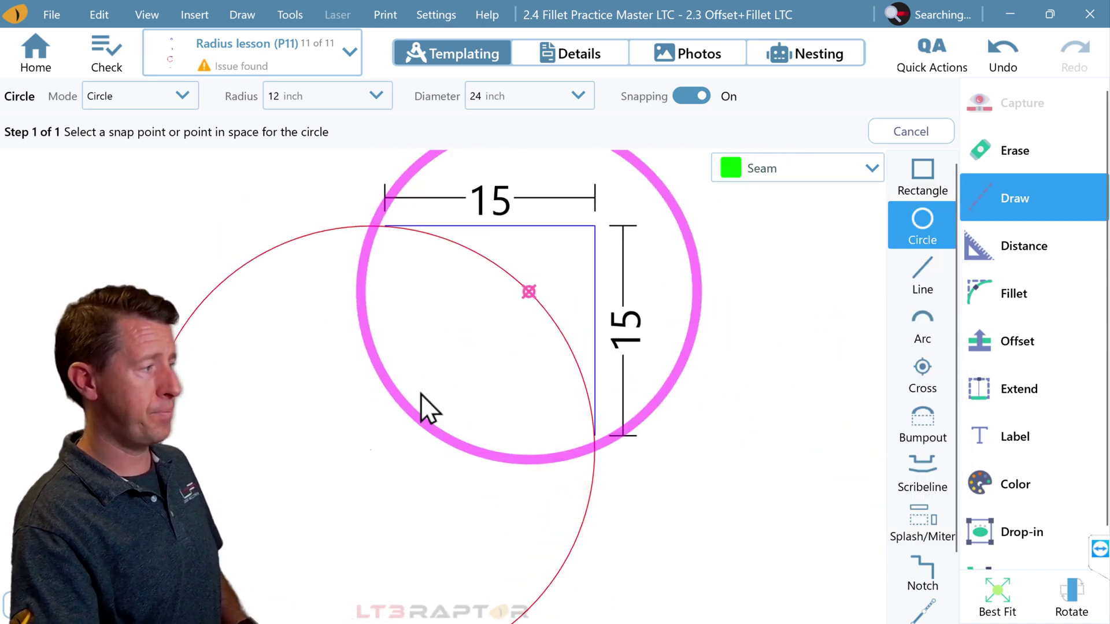
scroll(527, 304, down, 2)
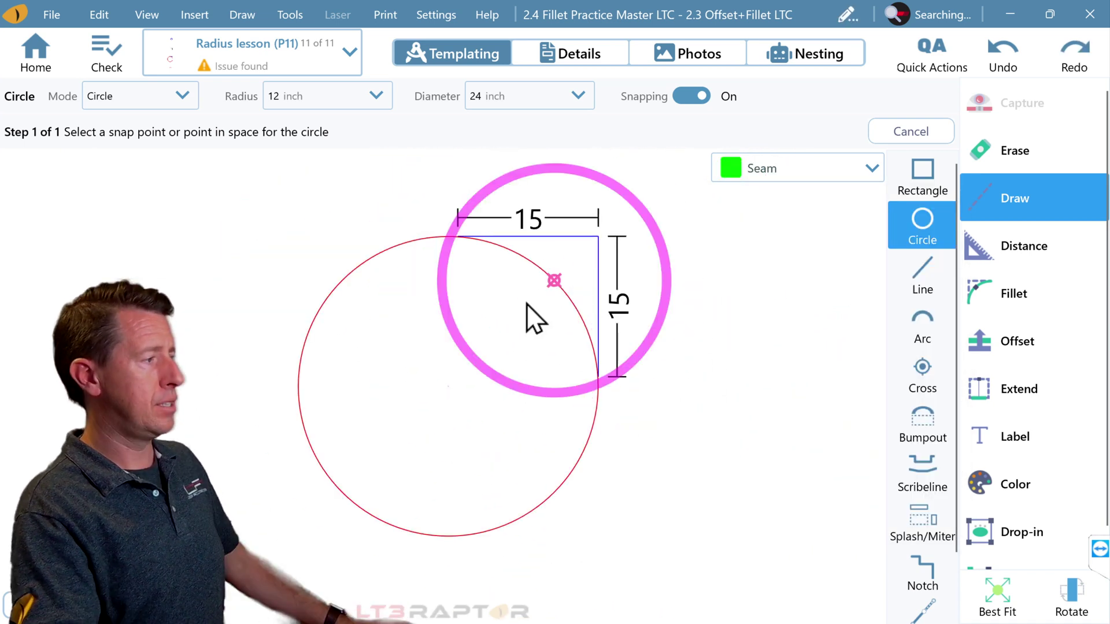
click(505, 323)
key(Escape)
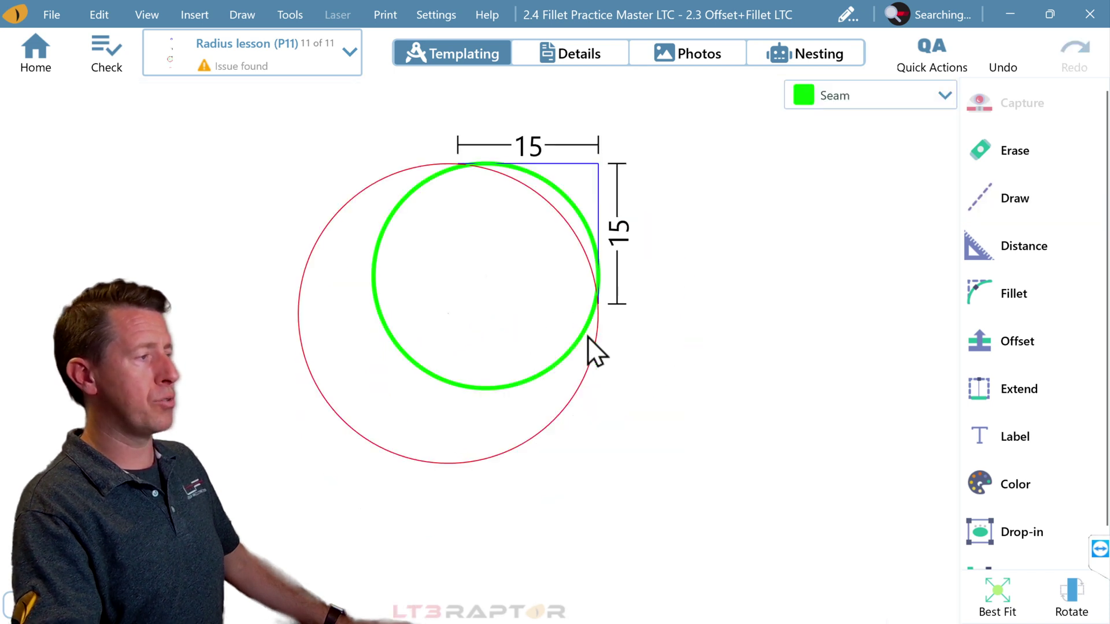
Step: Examine where the 12 inch radius circle touches the vertical and the horizontal 15 inch lines, compared with the 16 inch circle
scroll(598, 281, up, 4)
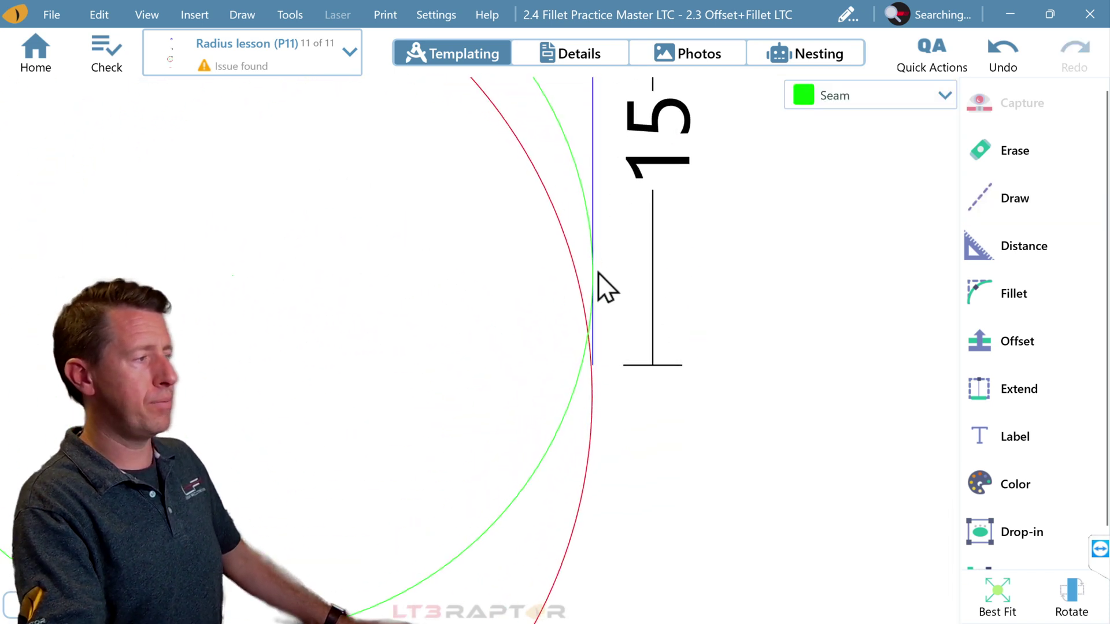
scroll(595, 273, up, 4)
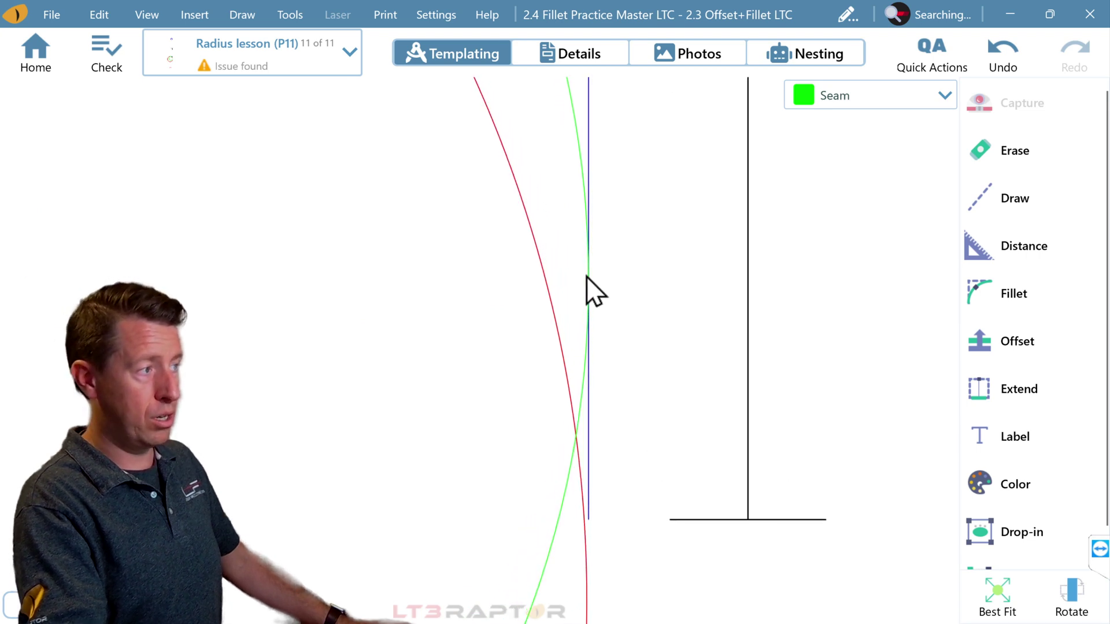
scroll(588, 283, up, 5)
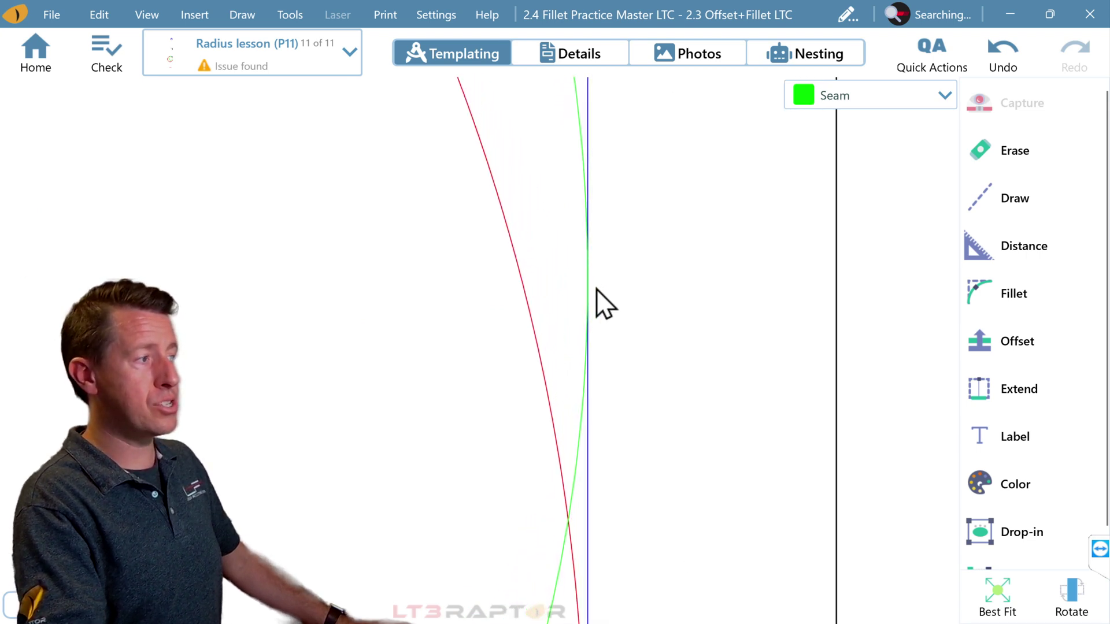
scroll(596, 289, up, 2)
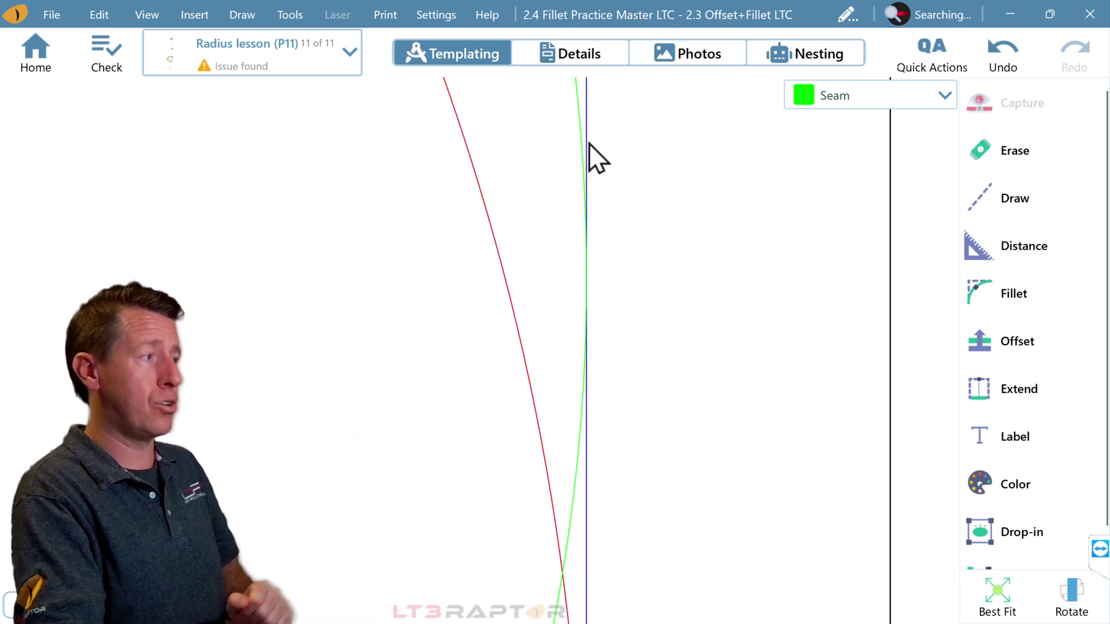
drag(518, 260, 610, 353)
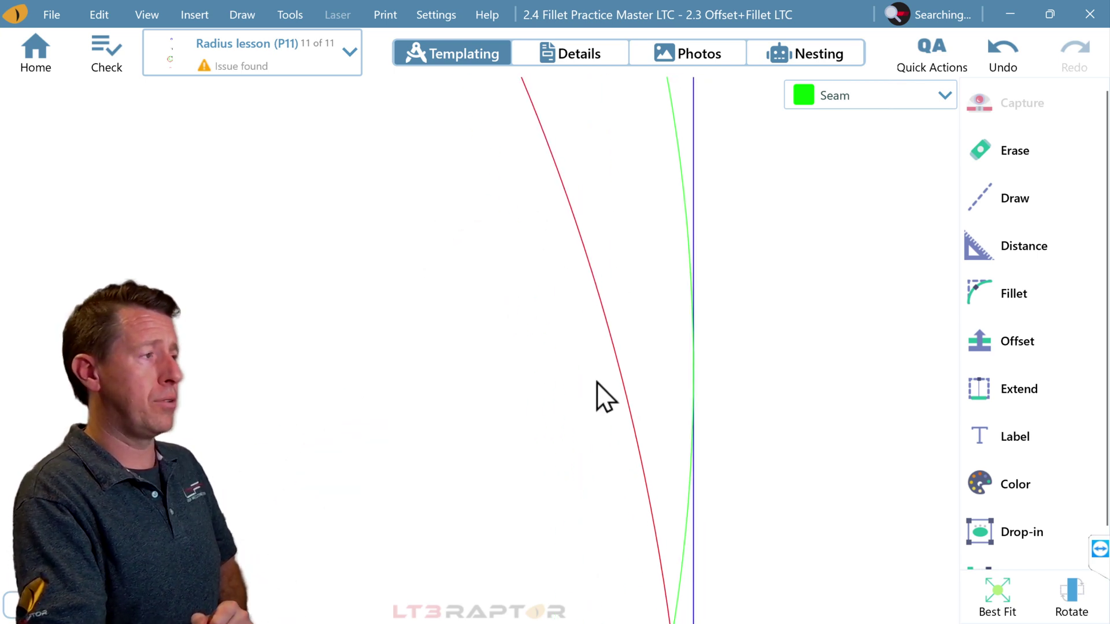
scroll(629, 400, down, 5)
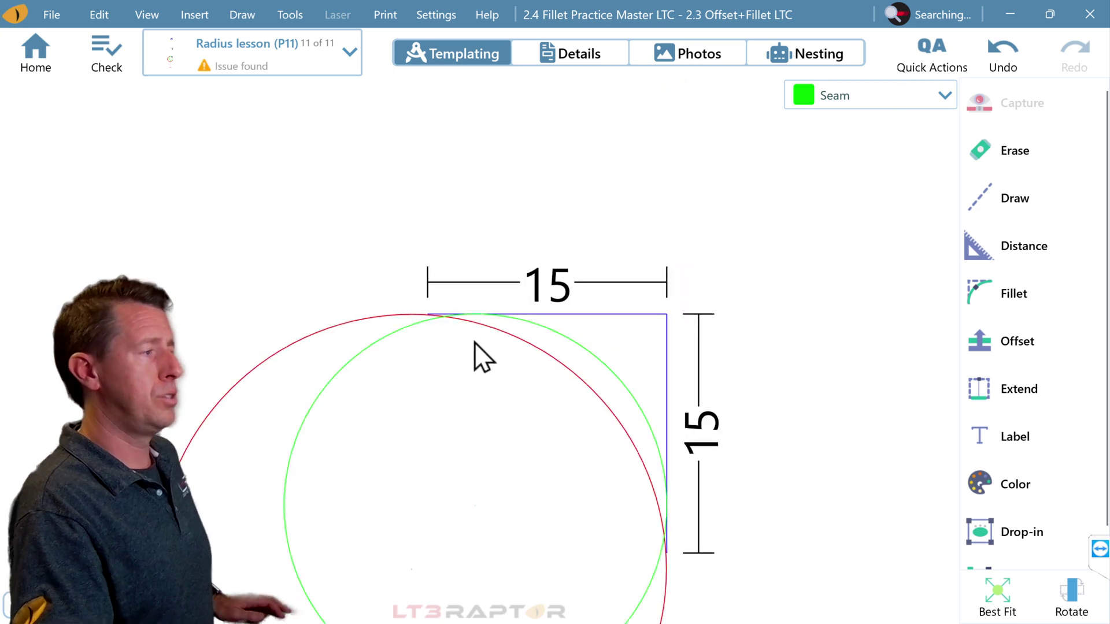
scroll(469, 333, up, 6)
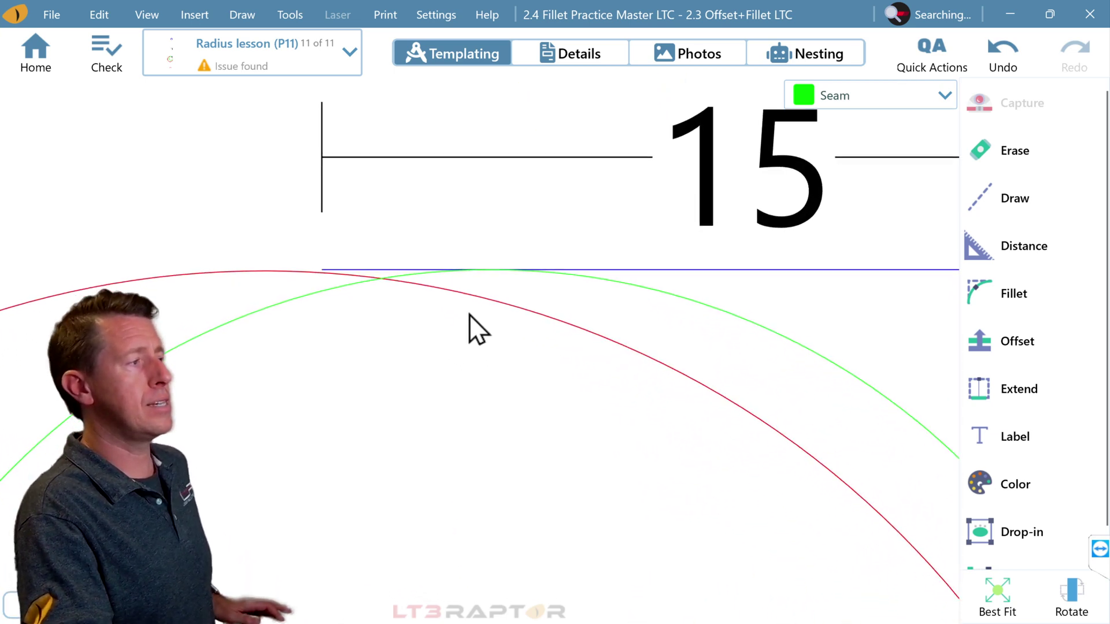
scroll(473, 283, up, 5)
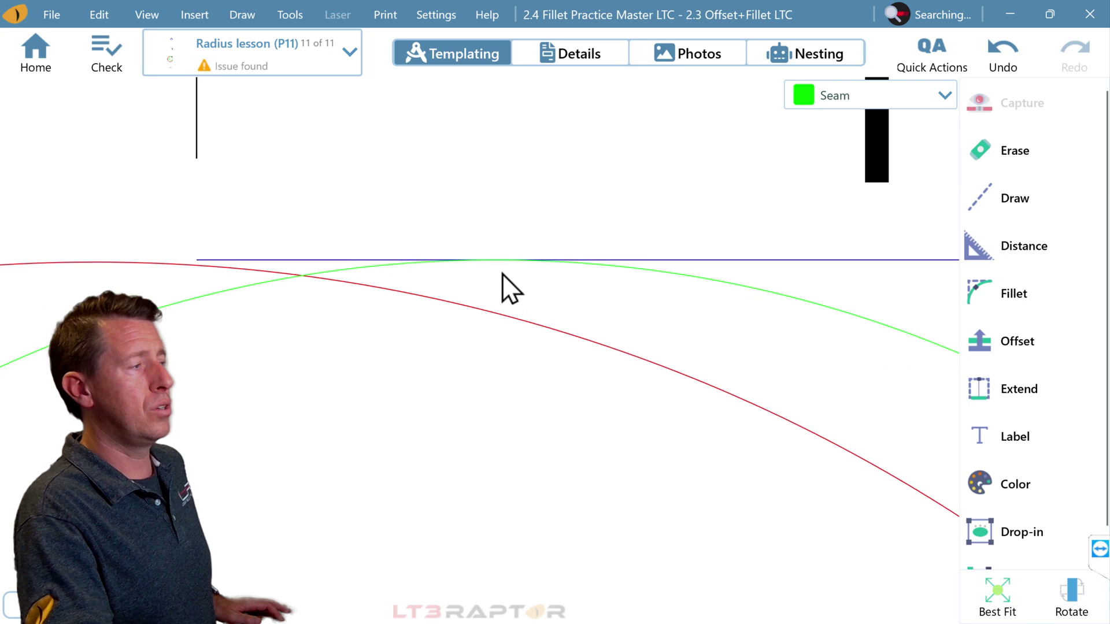
scroll(503, 273, up, 4)
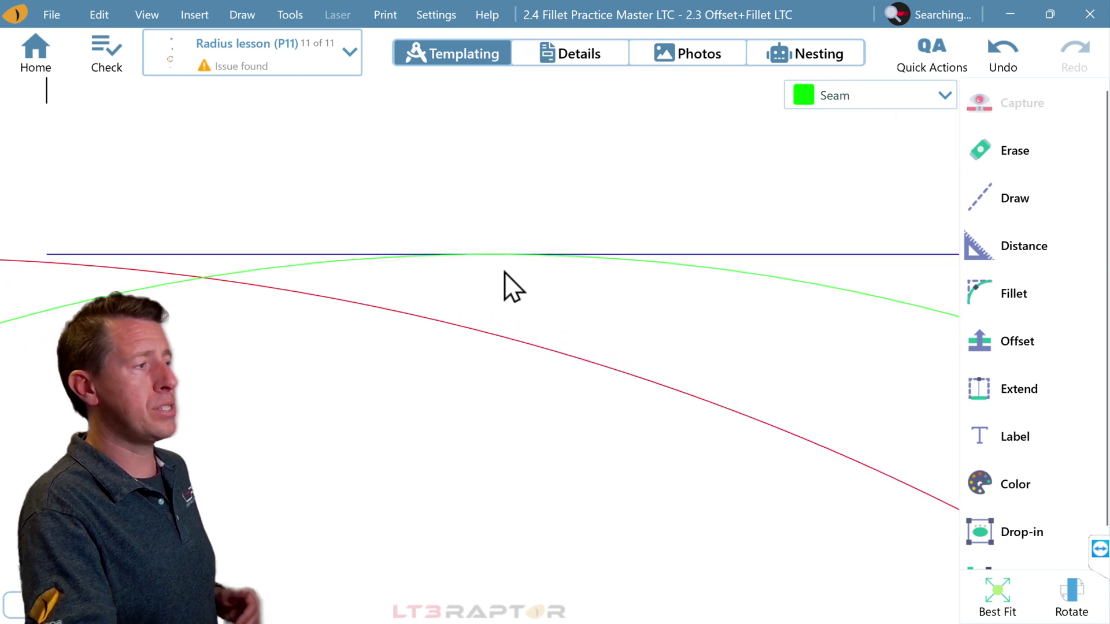
scroll(504, 272, up, 2)
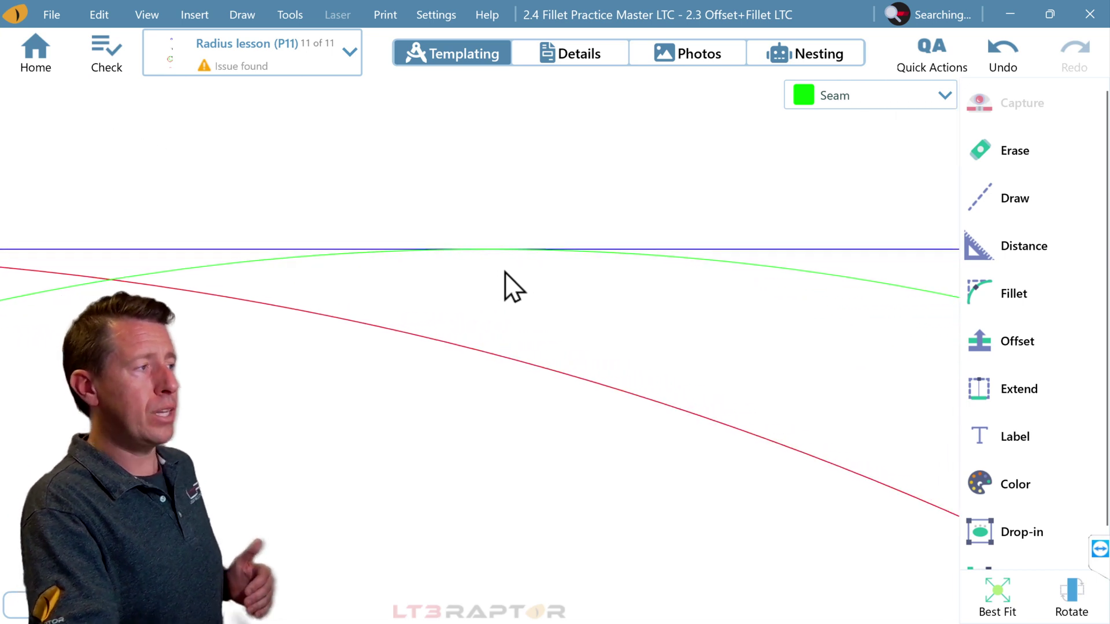
scroll(504, 272, up, 2)
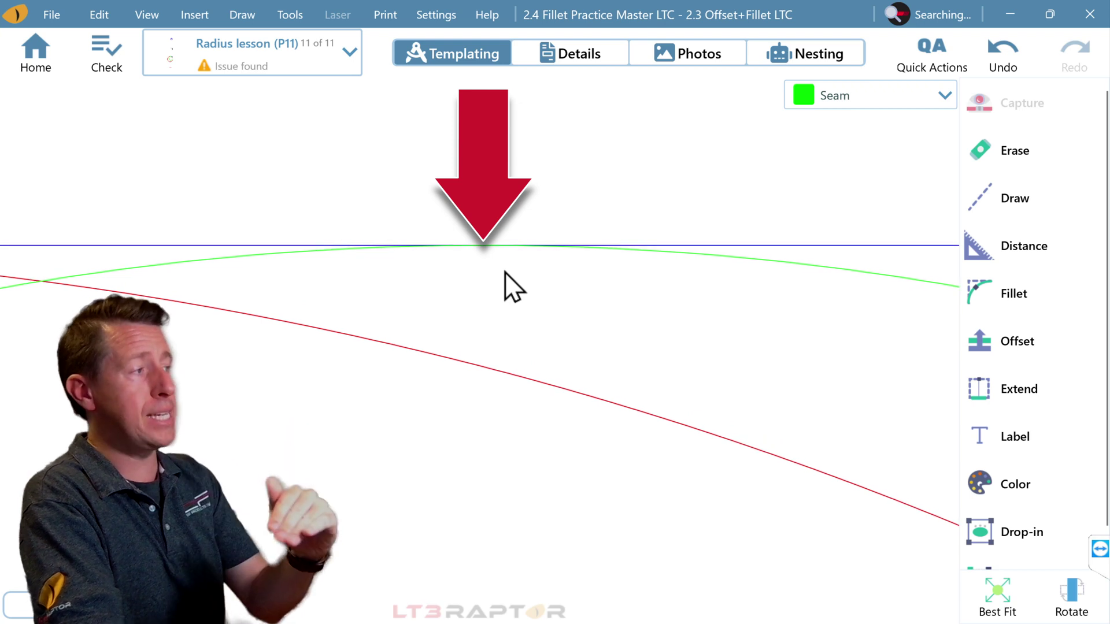
scroll(504, 271, up, 1)
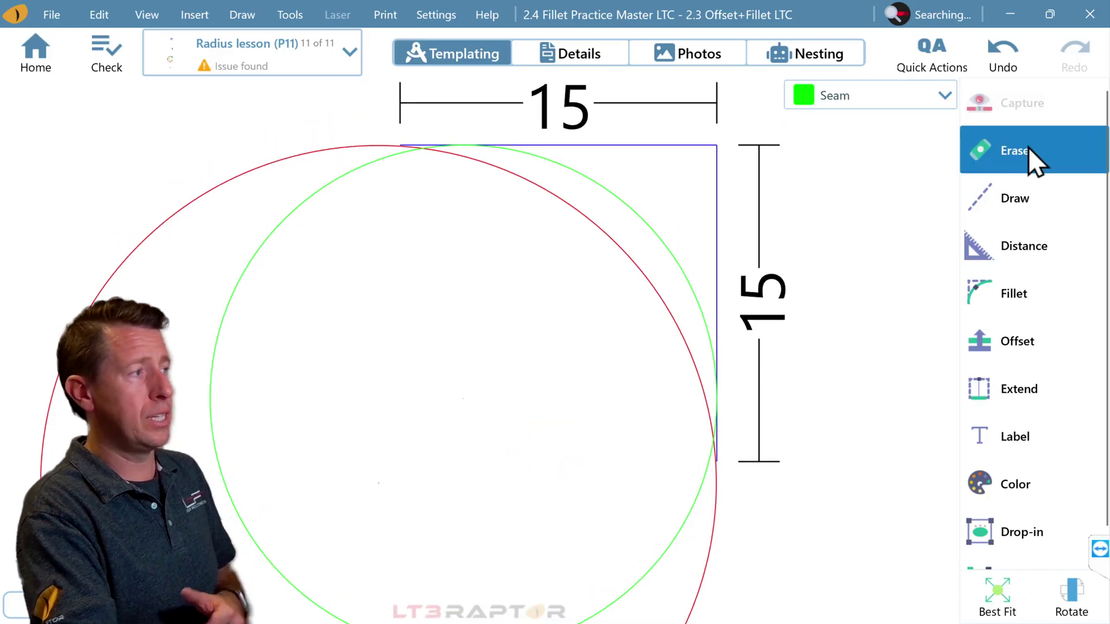
Step: Erase the 16 inch radius circle and fillet the corner between the two 15 inch lines with a 12 inch radius
click(1028, 147)
click(315, 220)
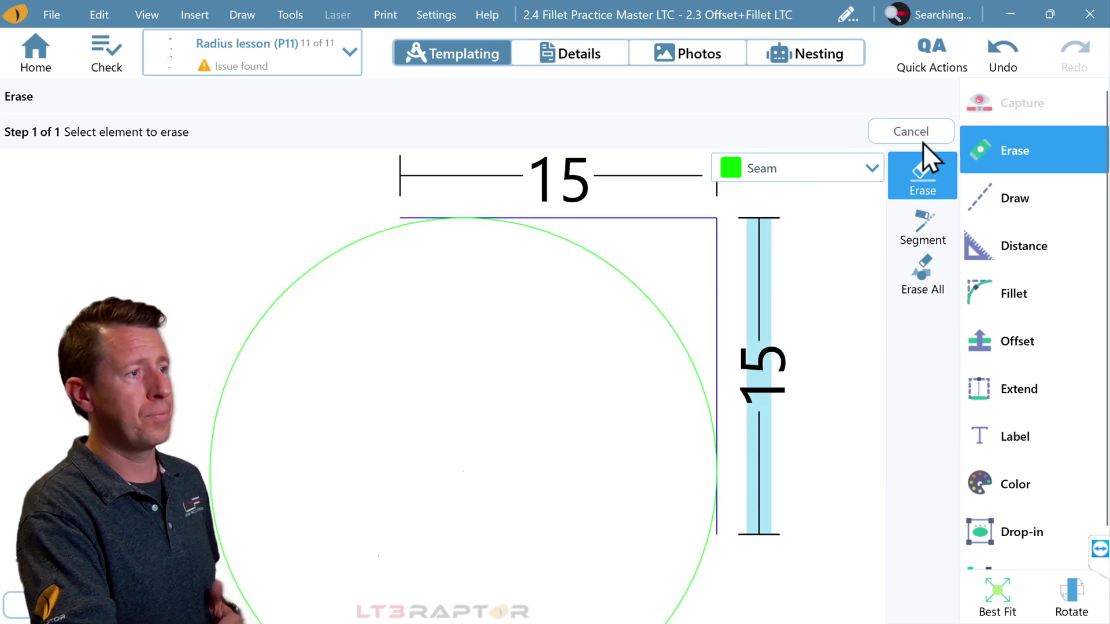
click(1011, 295)
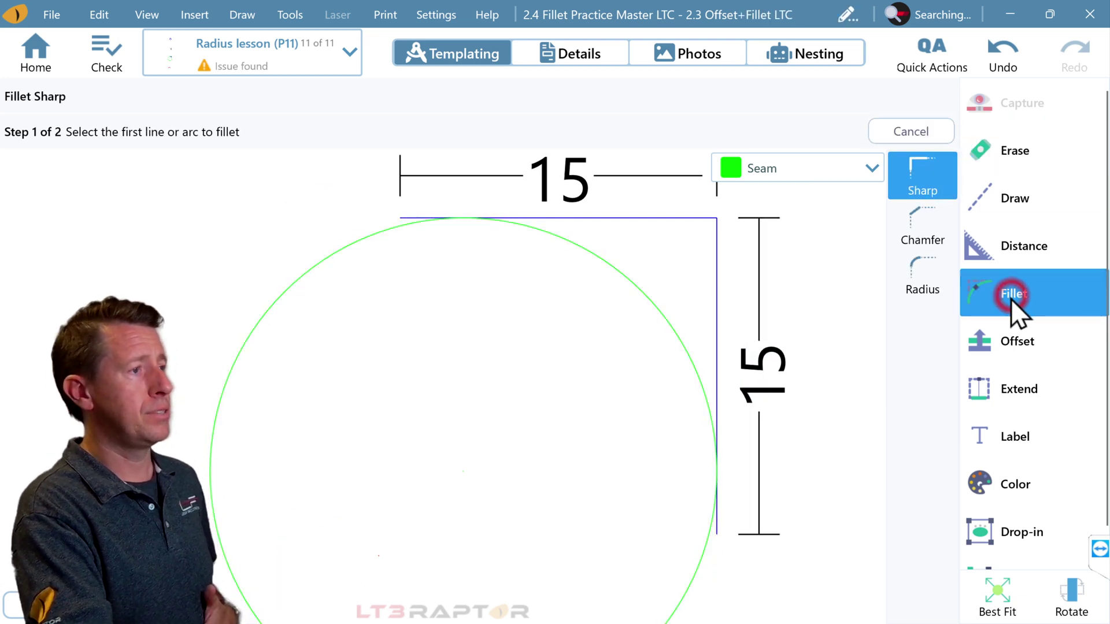
click(921, 272)
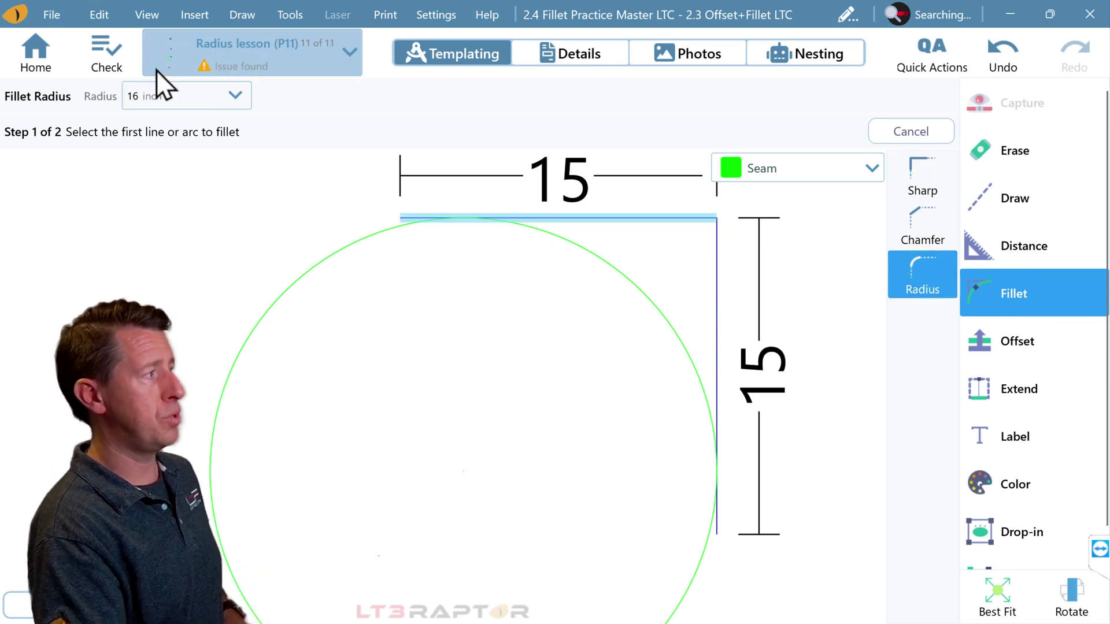
click(151, 91)
text(12)
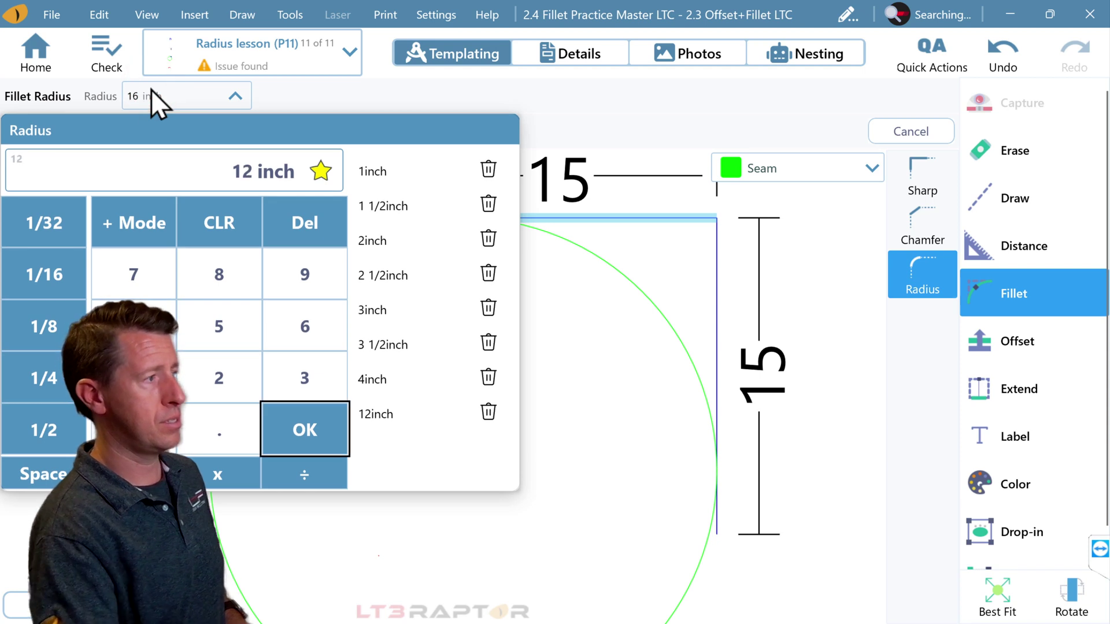
key(Return)
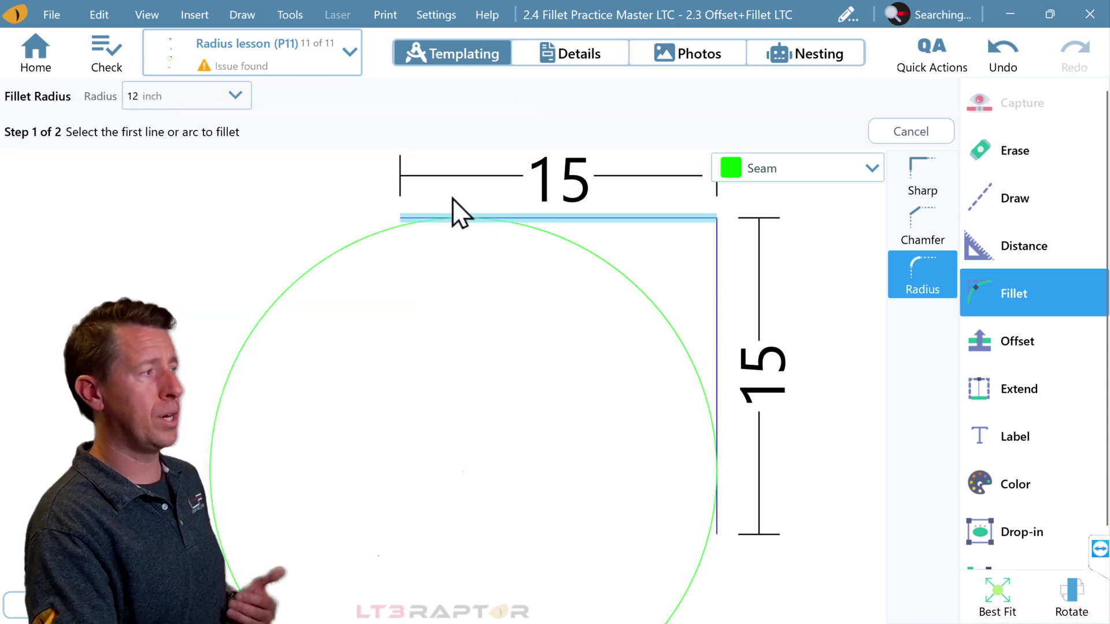
click(408, 217)
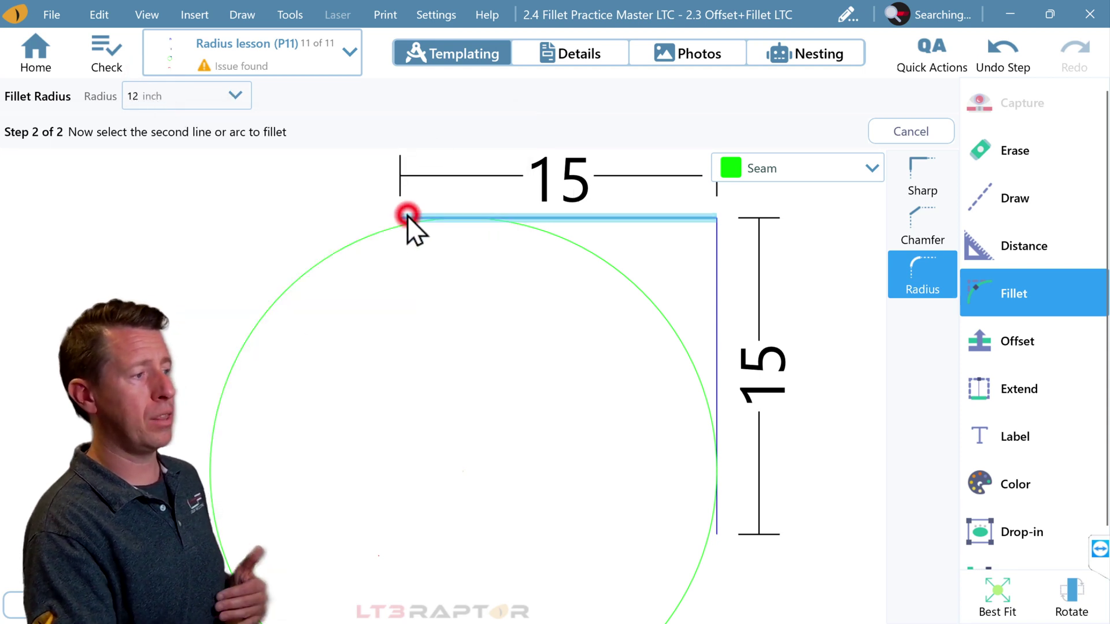
click(726, 500)
key(Escape)
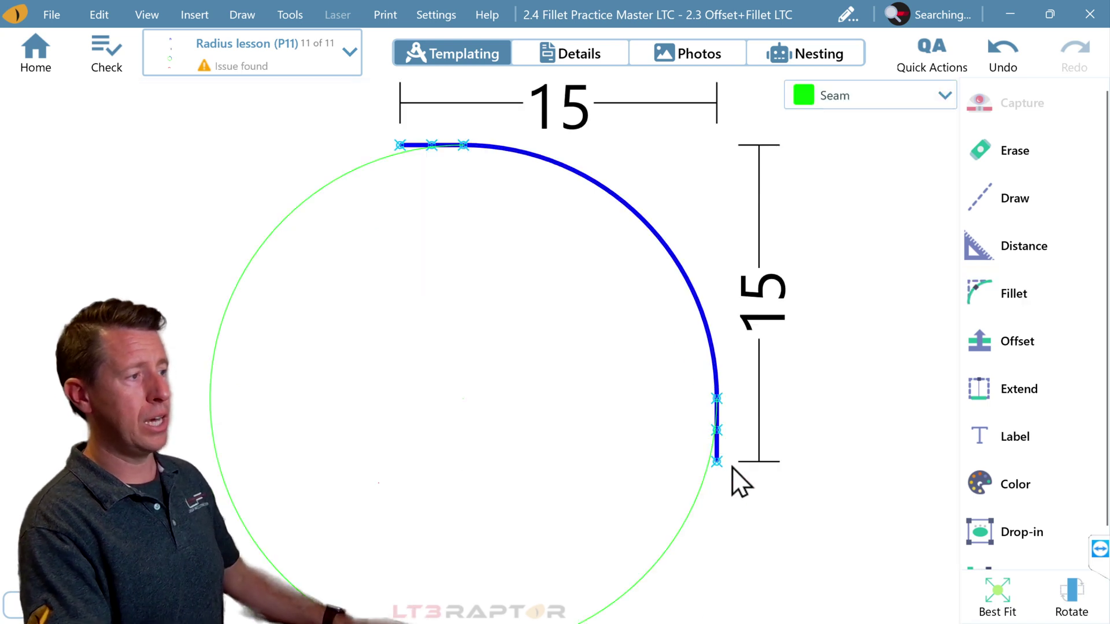
Step: Examine where the corner fillet meets the vertical line, and compare it with the rounded peak and the S-shaped curve below the circle
scroll(710, 449, up, 2)
scroll(724, 399, up, 3)
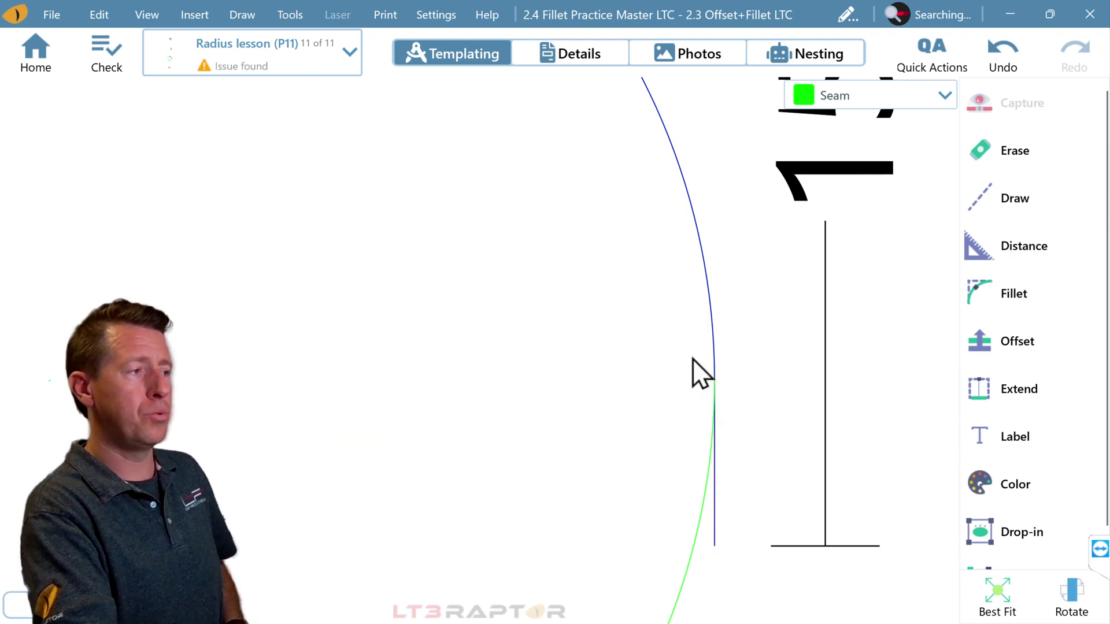
scroll(698, 384, down, 5)
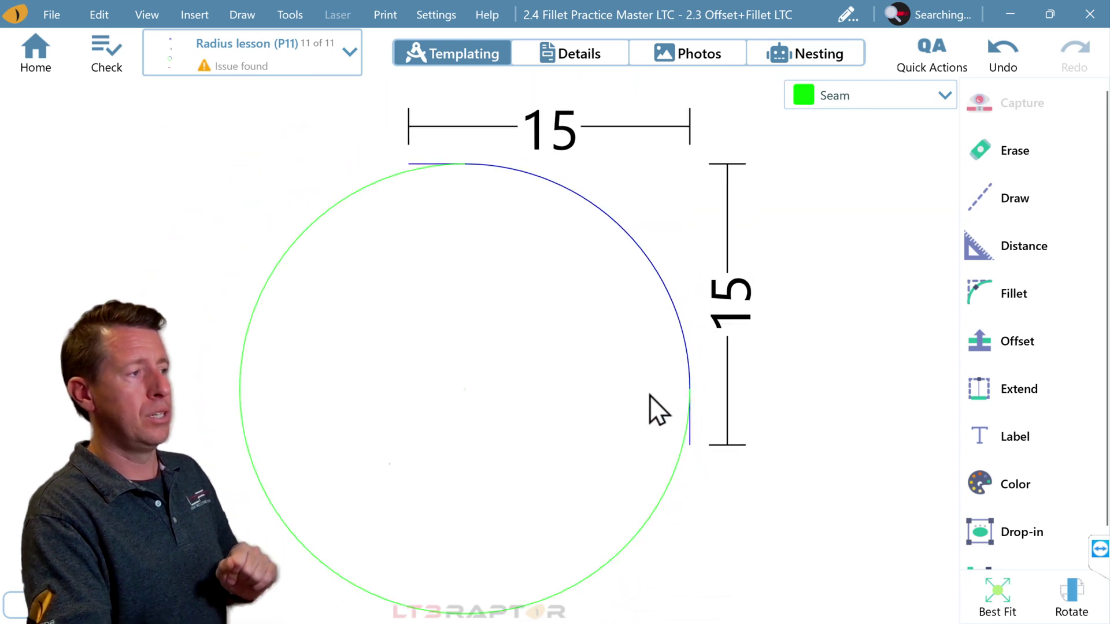
drag(615, 471, 688, 220)
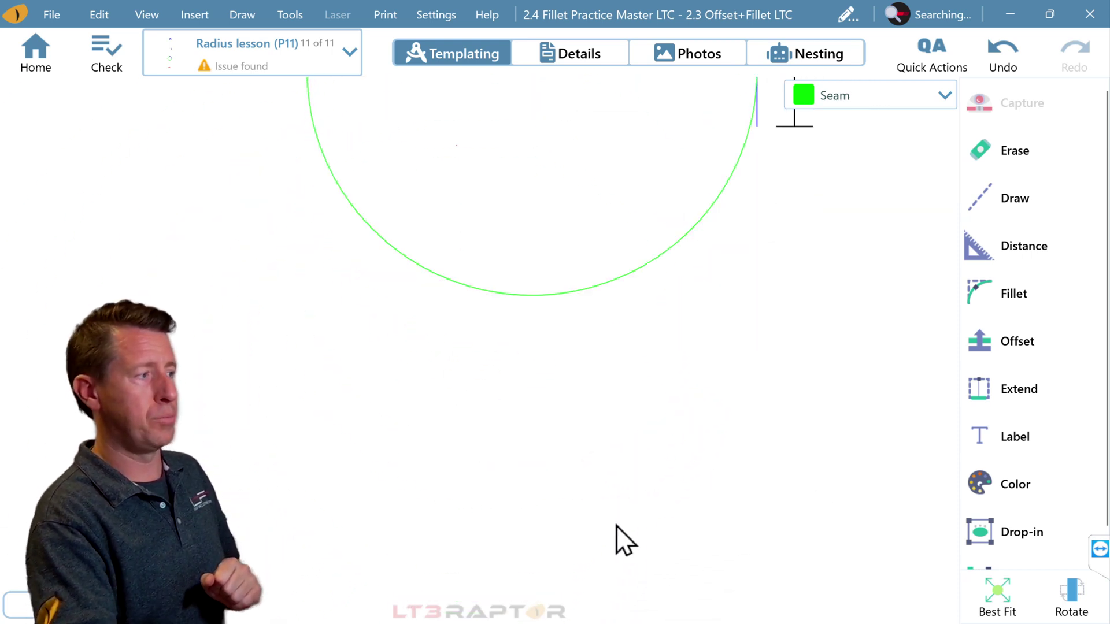
drag(617, 525, 627, 122)
mouse_move(535, 538)
mouse_down()
mouse_move(548, 408)
mouse_move(496, 342)
mouse_up()
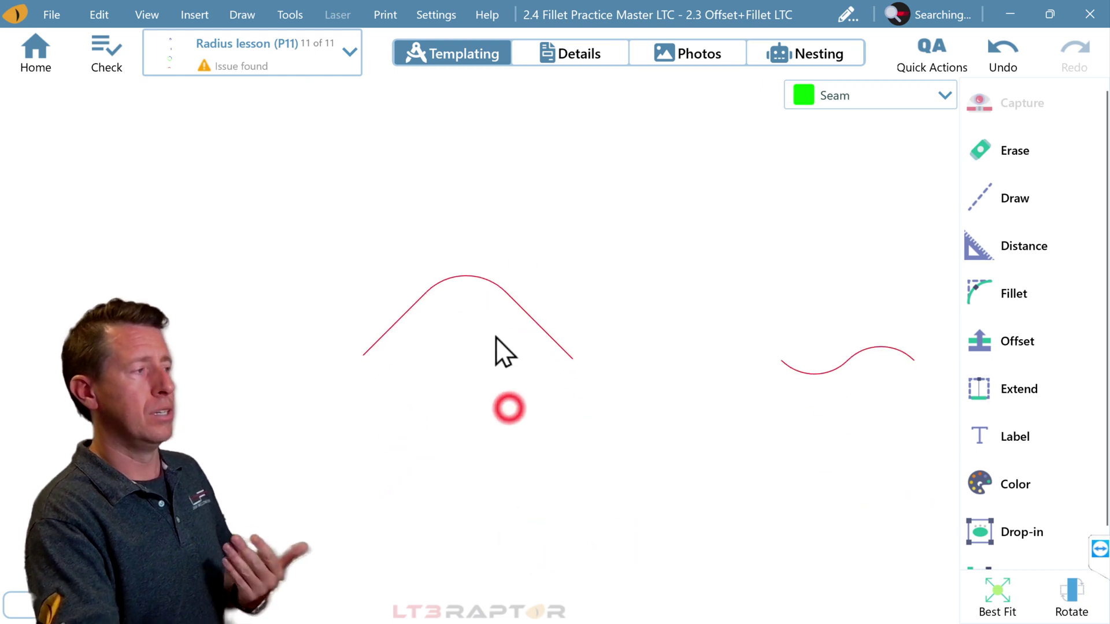
scroll(498, 353, up, 2)
scroll(498, 352, up, 1)
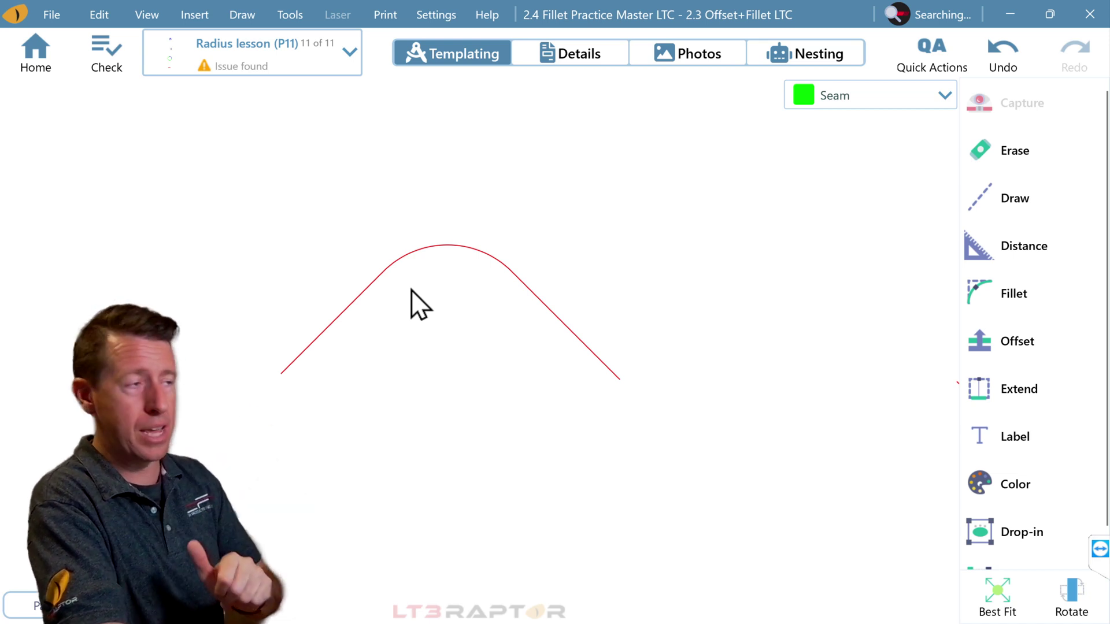
mouse_move(411, 290)
mouse_down()
mouse_move(376, 305)
mouse_move(188, 313)
mouse_up()
drag(771, 355, 594, 347)
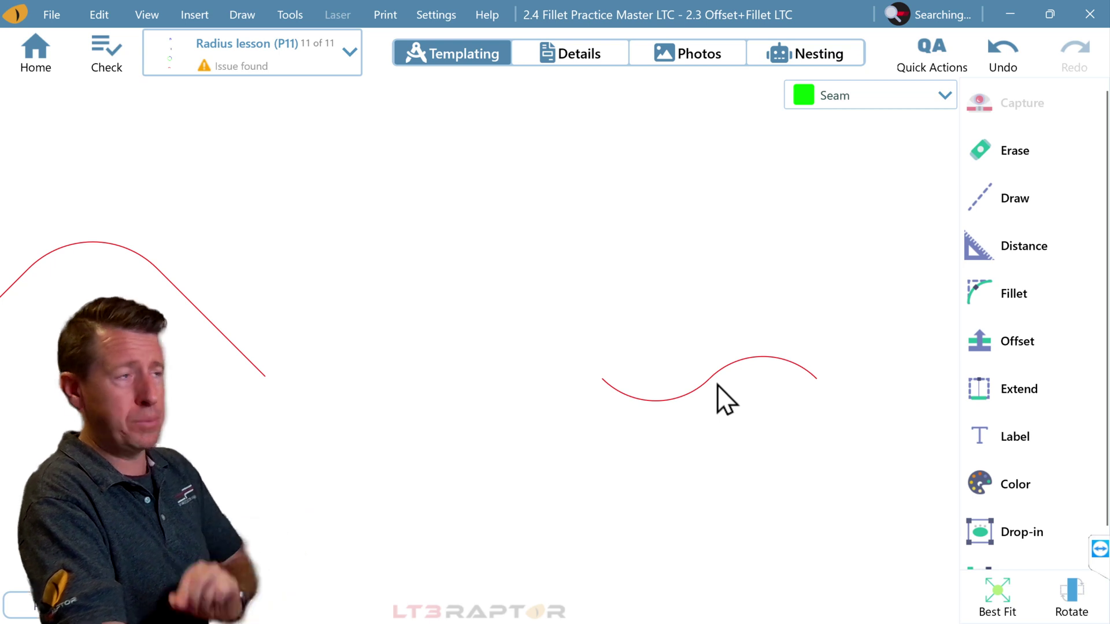
Step: Show the snap points and examine where the segments join on the rounded peak and the S-shaped curve
click(153, 15)
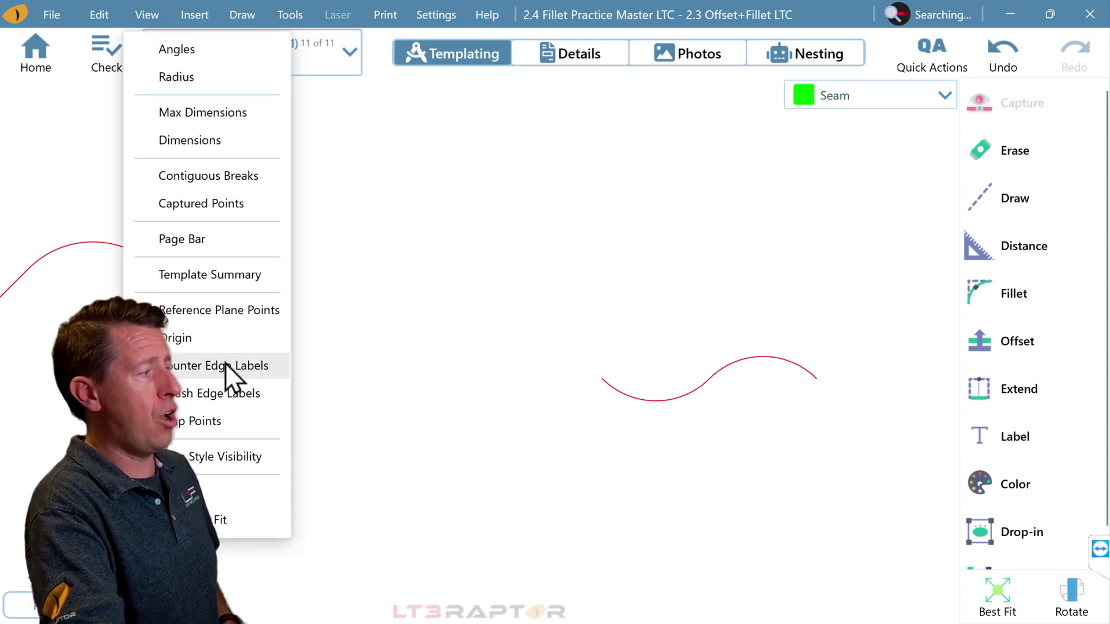
click(227, 422)
drag(207, 421, 438, 446)
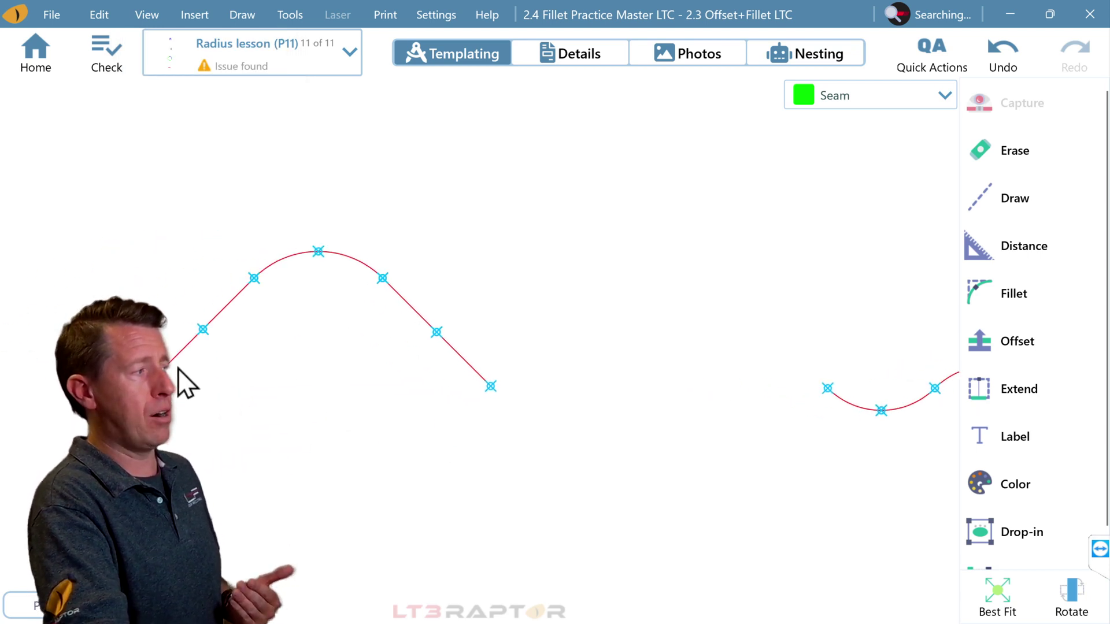
scroll(178, 369, up, 2)
scroll(178, 369, up, 1)
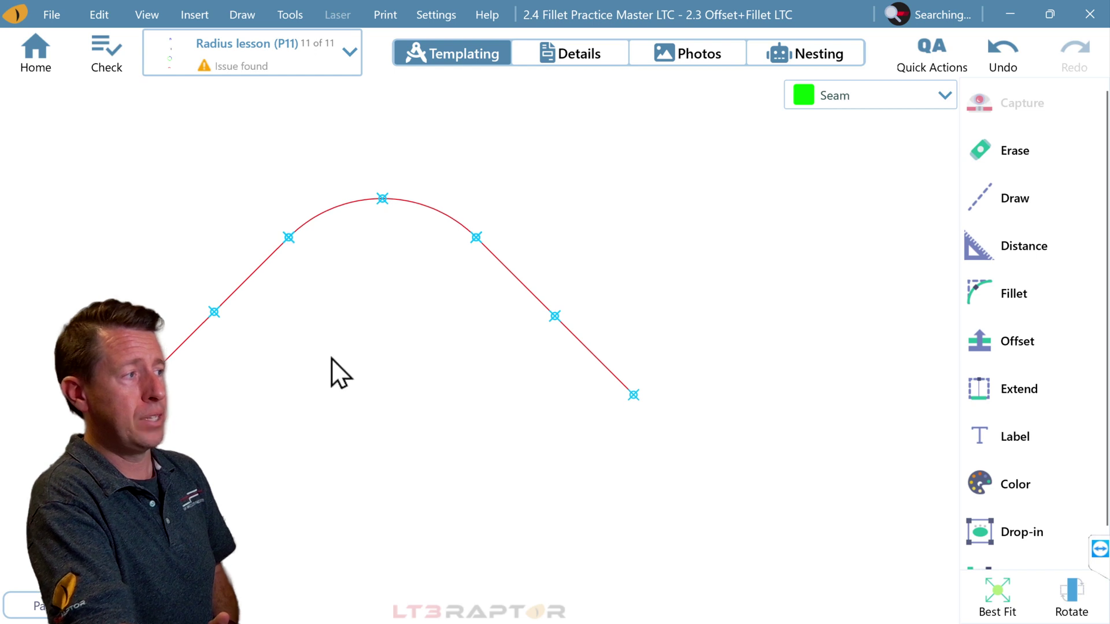
scroll(332, 359, down, 2)
drag(523, 307, 215, 347)
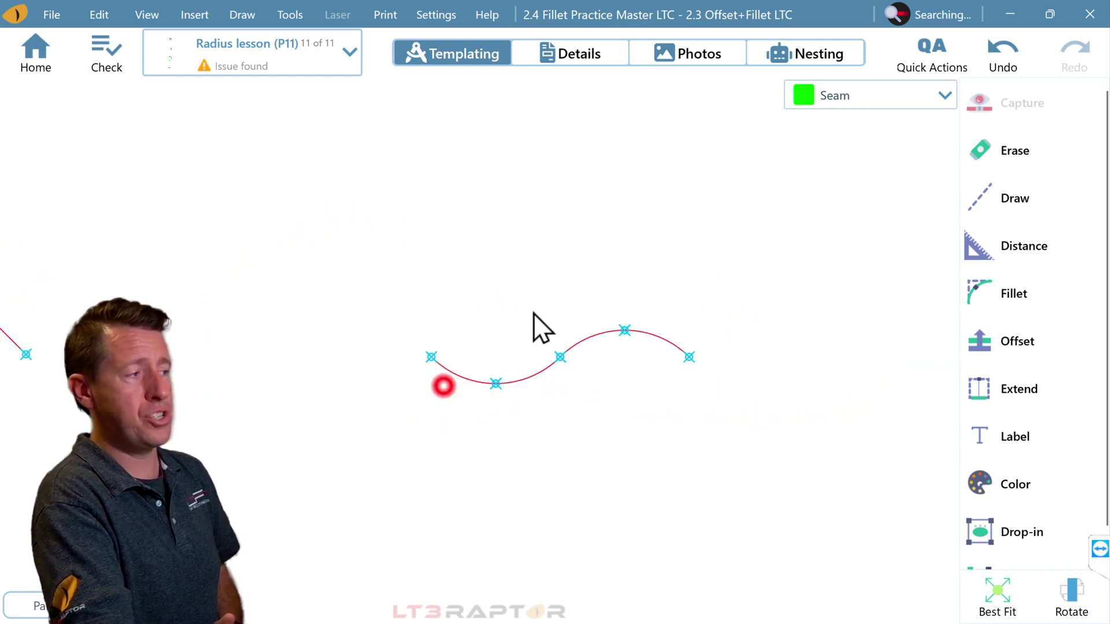
scroll(564, 360, up, 3)
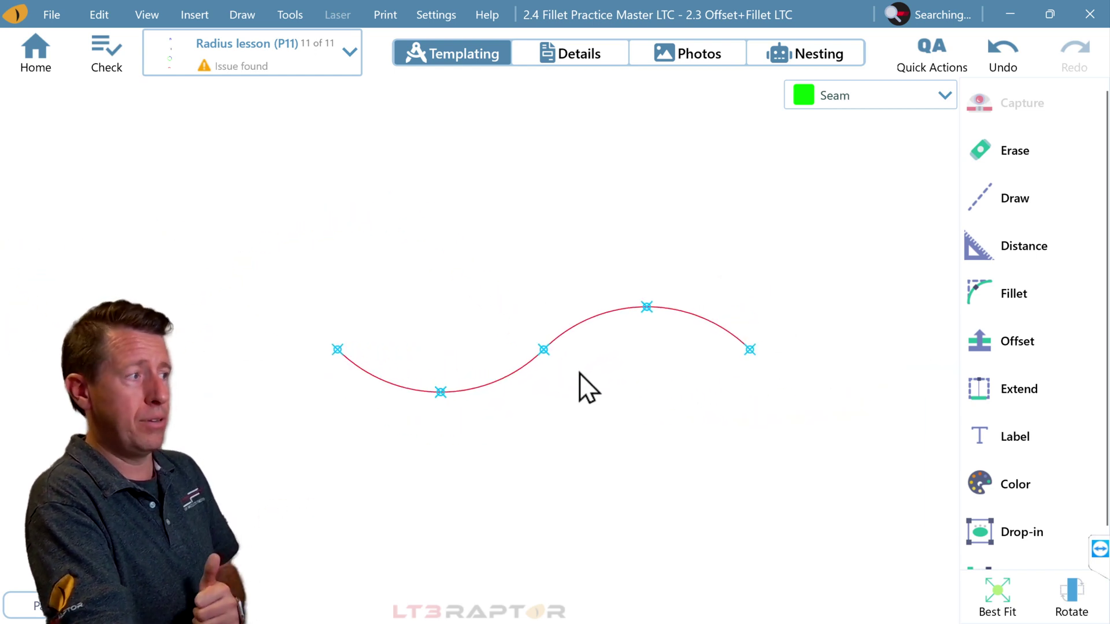